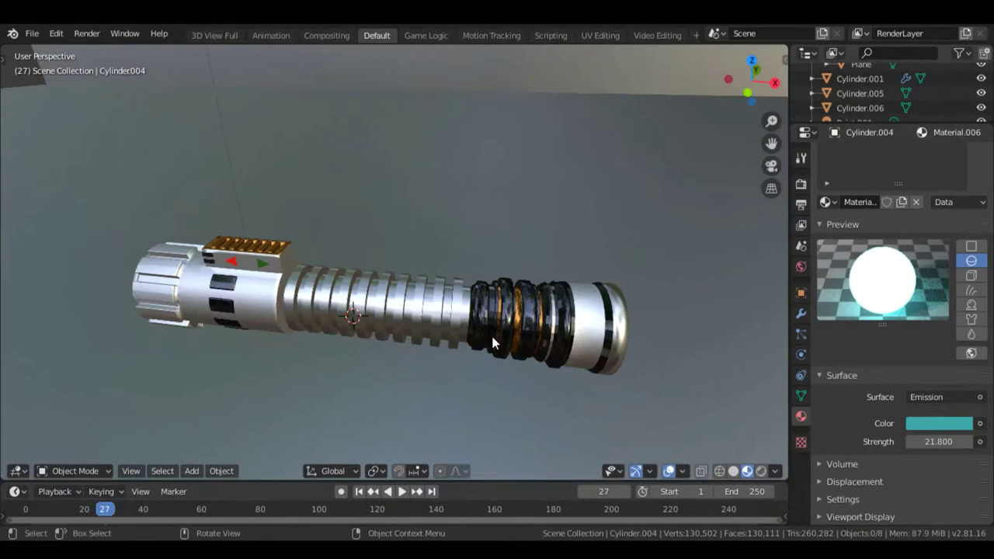
Add a new material in an additional material slot on the lightsaber's silver ribbed grip.
{"action": "mouse_move", "coordinate": [491, 332]}
{"action": "middle_mouse_down"}
{"action": "mouse_move", "coordinate": [507, 310]}
{"action": "mouse_move", "coordinate": [400, 276]}
{"action": "mouse_move", "coordinate": [510, 337]}
{"action": "mouse_move", "coordinate": [365, 275]}
{"action": "mouse_move", "coordinate": [508, 337]}
{"action": "mouse_move", "coordinate": [543, 303]}
{"action": "mouse_move", "coordinate": [339, 225]}
{"action": "mouse_move", "coordinate": [416, 264]}
{"action": "middle_mouse_up"}
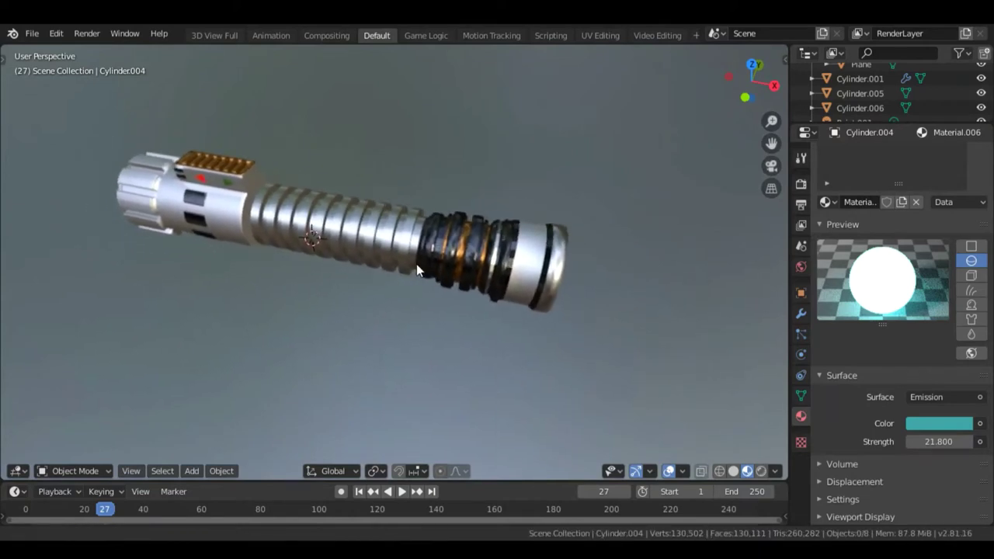
{"action": "left_click", "coordinate": [359, 238]}
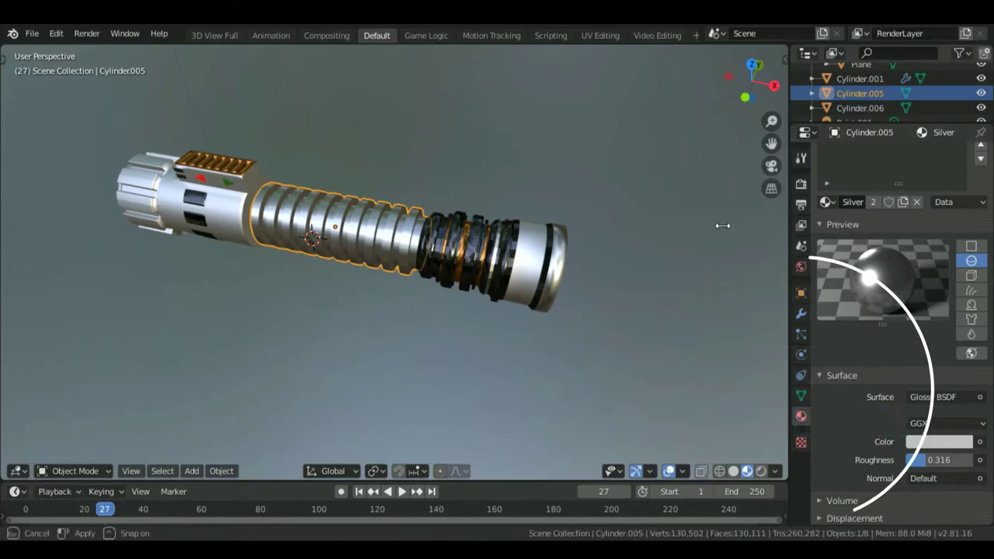
{"action": "left_click_drag", "start_coordinate": [788, 225], "coordinate": [635, 226]}
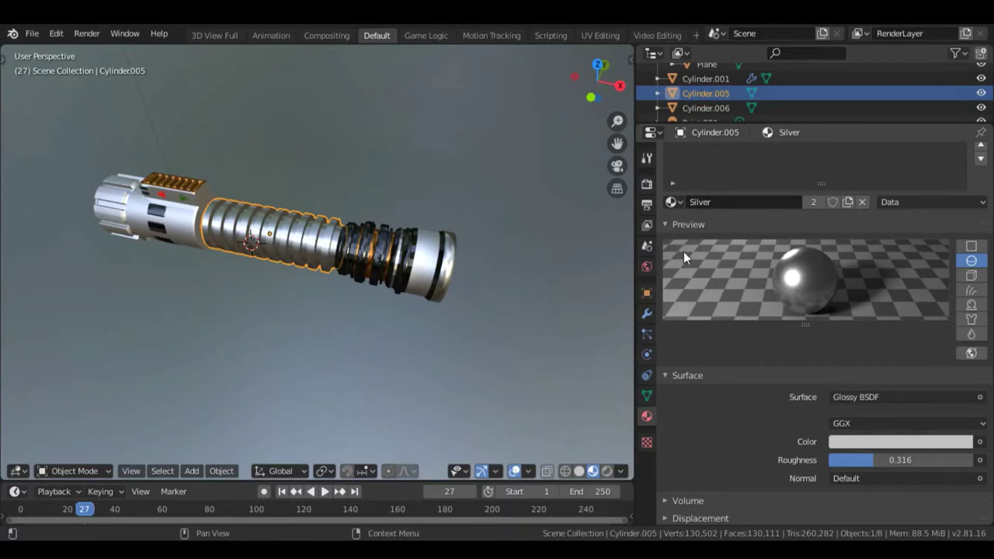
{"action": "left_click_drag", "start_coordinate": [760, 180], "coordinate": [761, 186]}
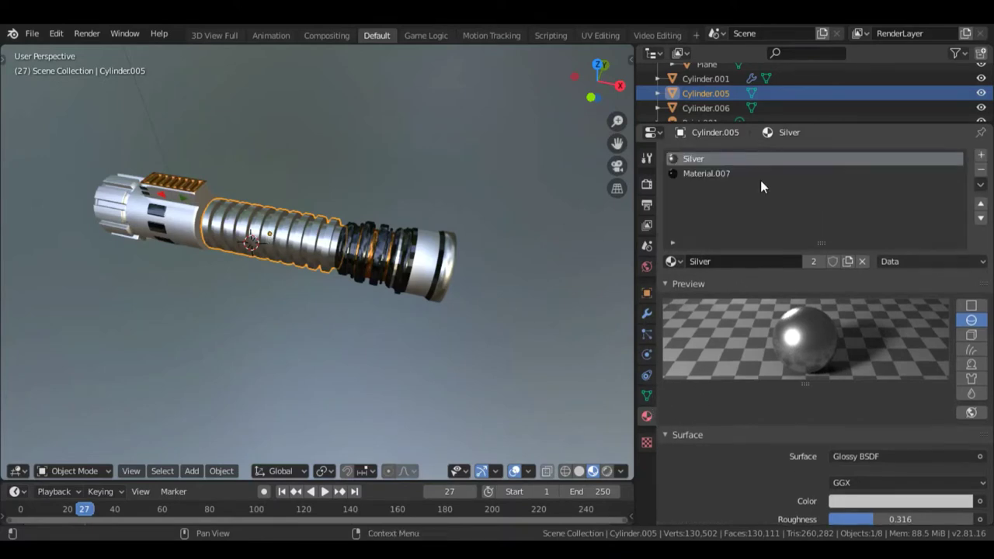
{"action": "left_click", "coordinate": [980, 156]}
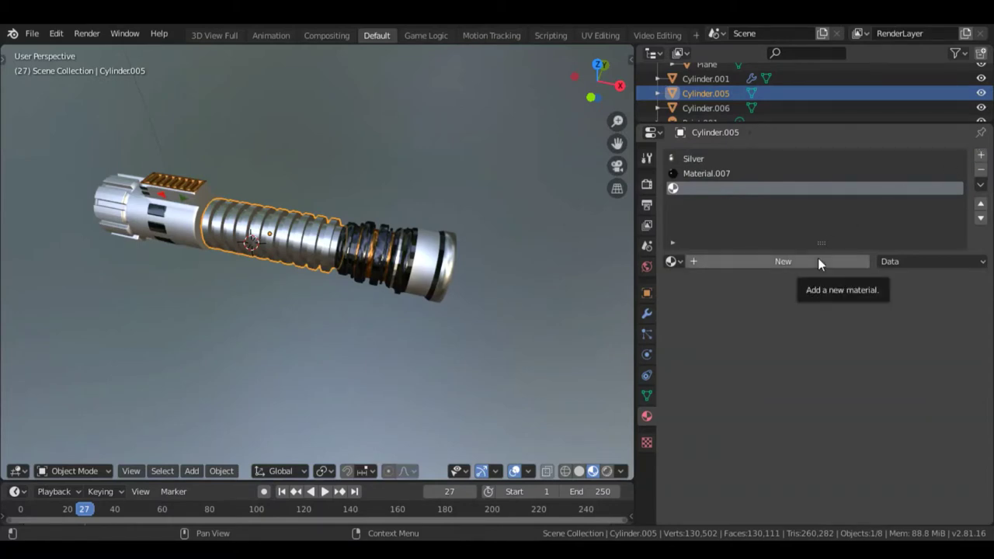
{"action": "left_click", "coordinate": [775, 262]}
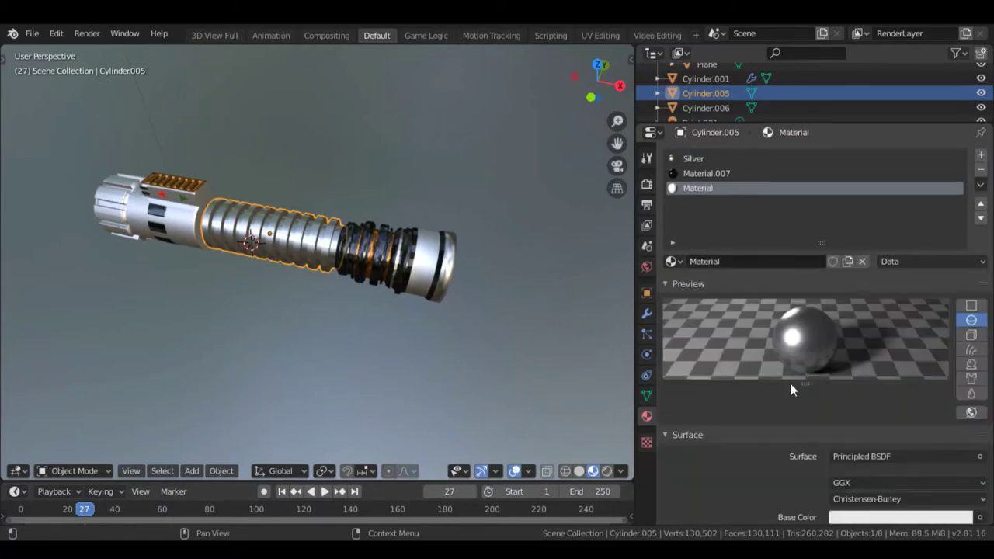
Change the new material's surface shader to Glossy BSDF.
{"action": "scroll", "coordinate": [794, 358], "scroll_direction": "down", "scroll_amount": 6}
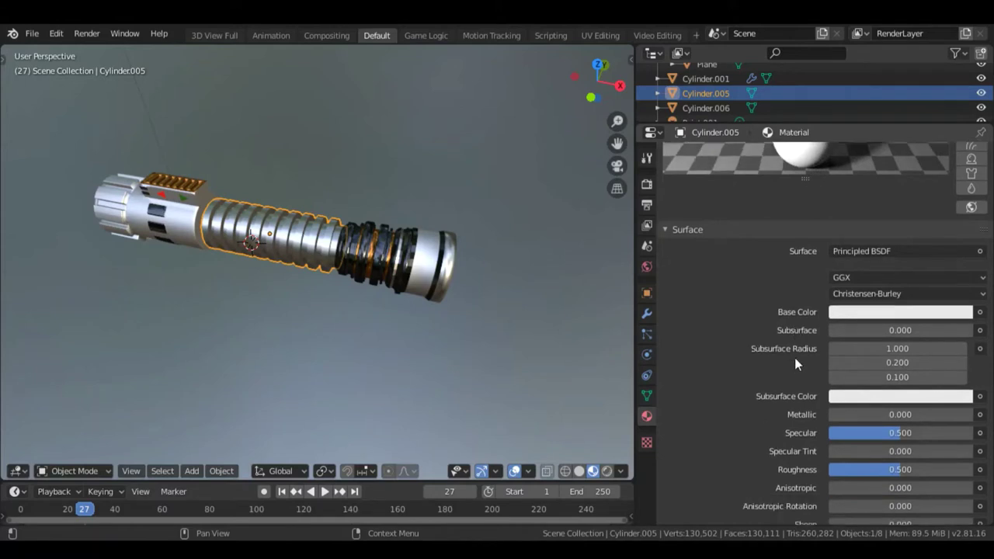
{"action": "scroll", "coordinate": [794, 357], "scroll_direction": "down", "scroll_amount": 1}
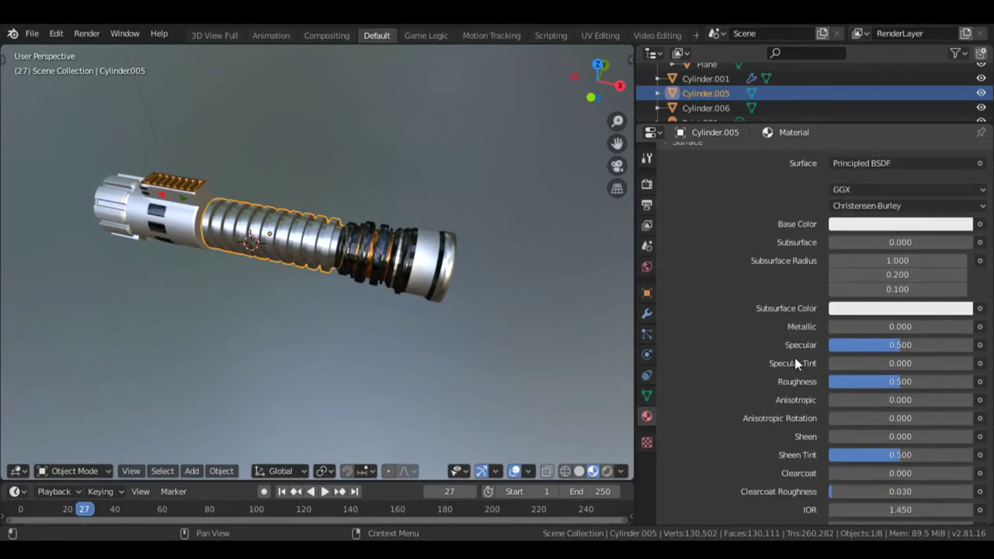
{"action": "scroll", "coordinate": [794, 357], "scroll_direction": "up", "scroll_amount": 1}
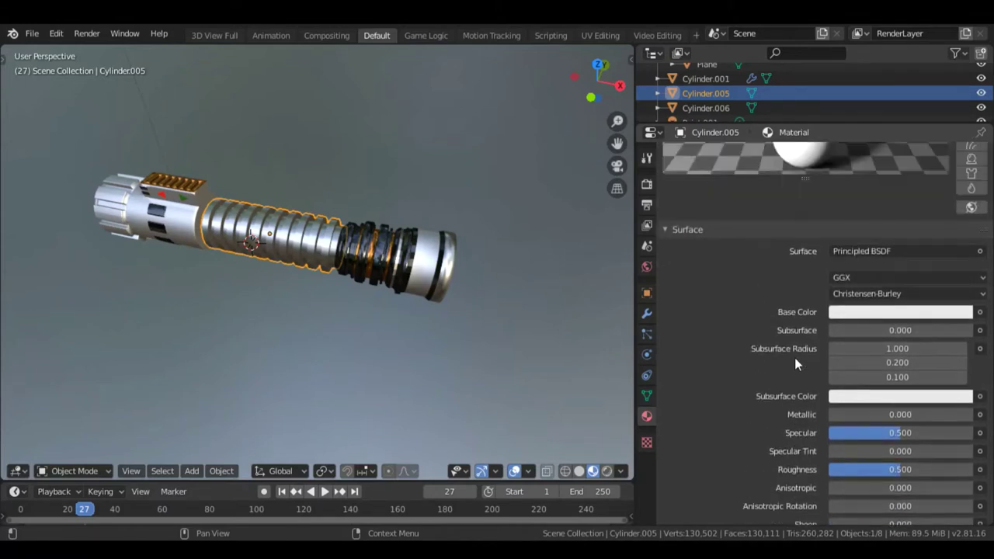
{"action": "left_click", "coordinate": [893, 249]}
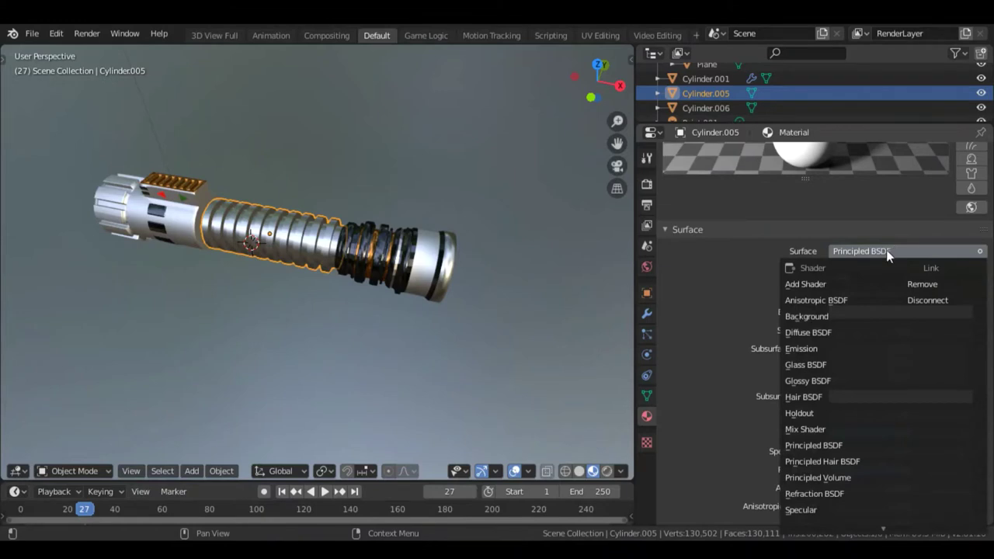
{"action": "left_click", "coordinate": [815, 380]}
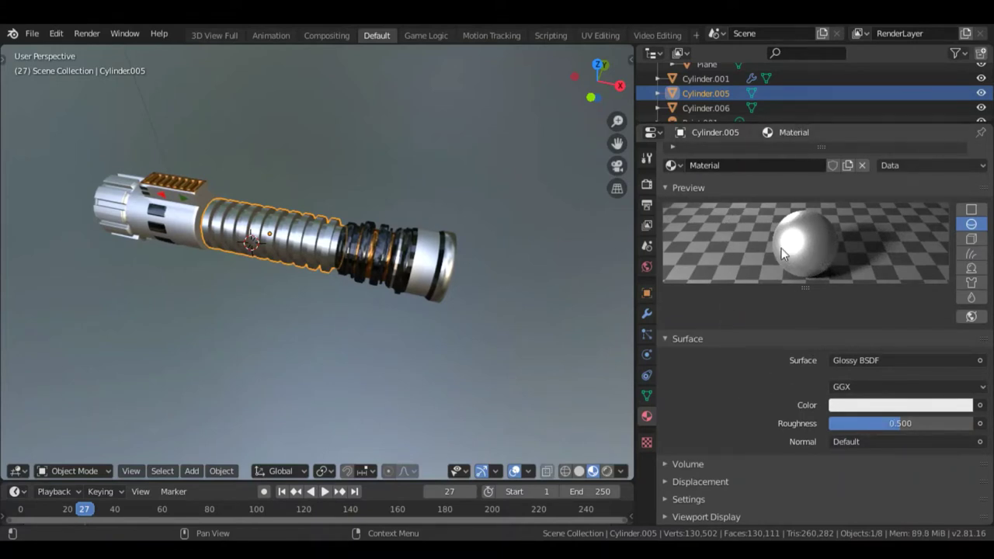
Look up the hex code of the Silver material's color.
{"action": "scroll", "coordinate": [783, 252], "scroll_direction": "up", "scroll_amount": 3}
{"action": "left_click", "coordinate": [706, 160]}
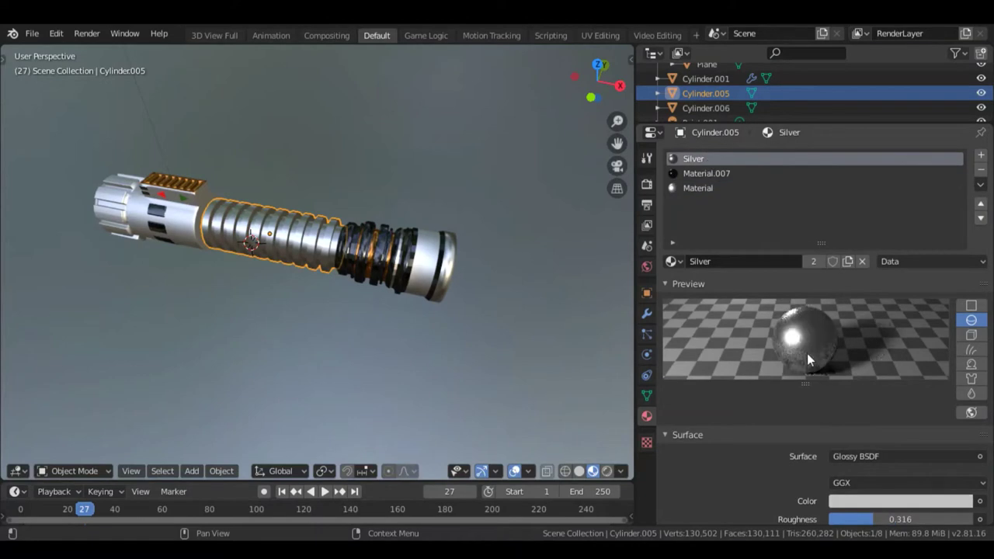
{"action": "scroll", "coordinate": [807, 353], "scroll_direction": "down", "scroll_amount": 3}
{"action": "left_click", "coordinate": [888, 406]}
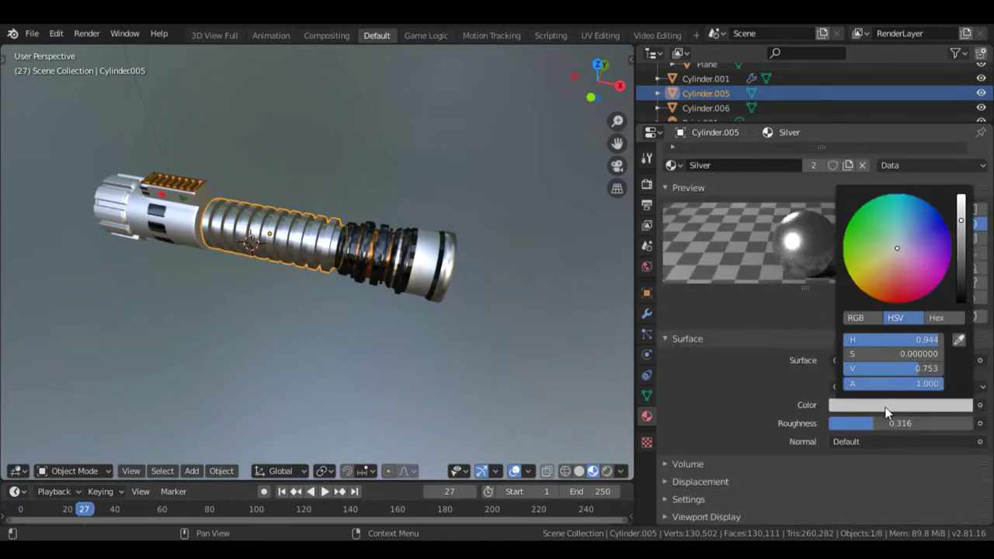
{"action": "left_click", "coordinate": [932, 318]}
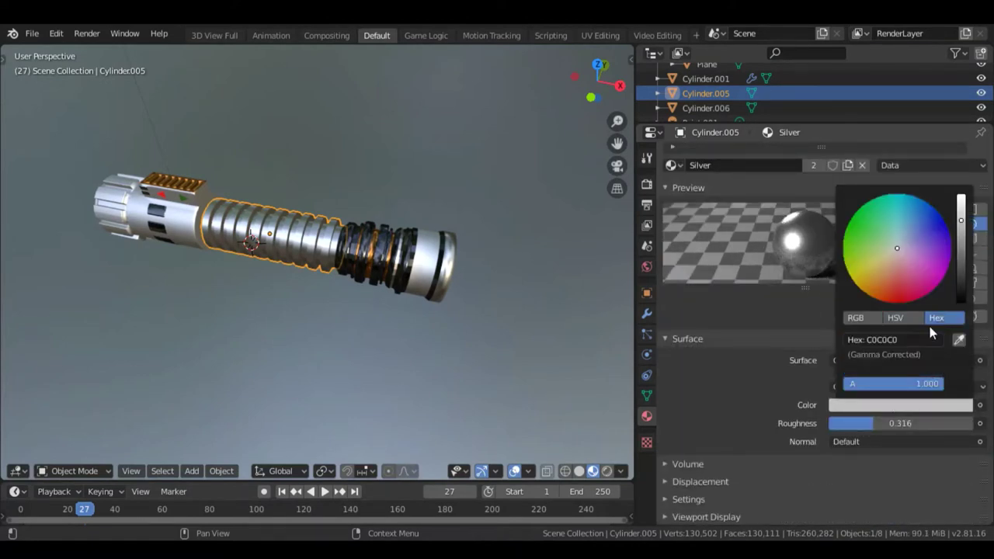
{"action": "left_click", "coordinate": [904, 339]}
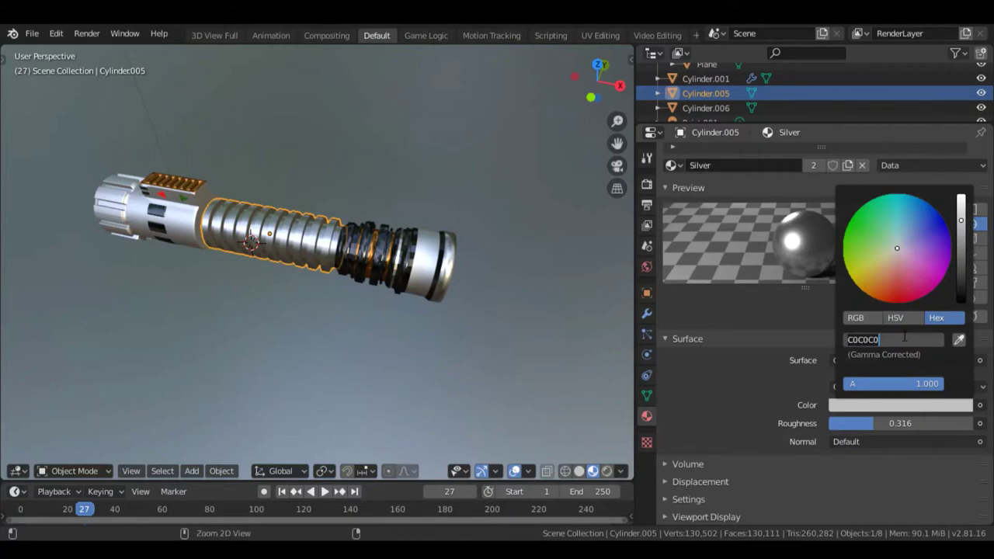
{"action": "key", "text": "Return"}
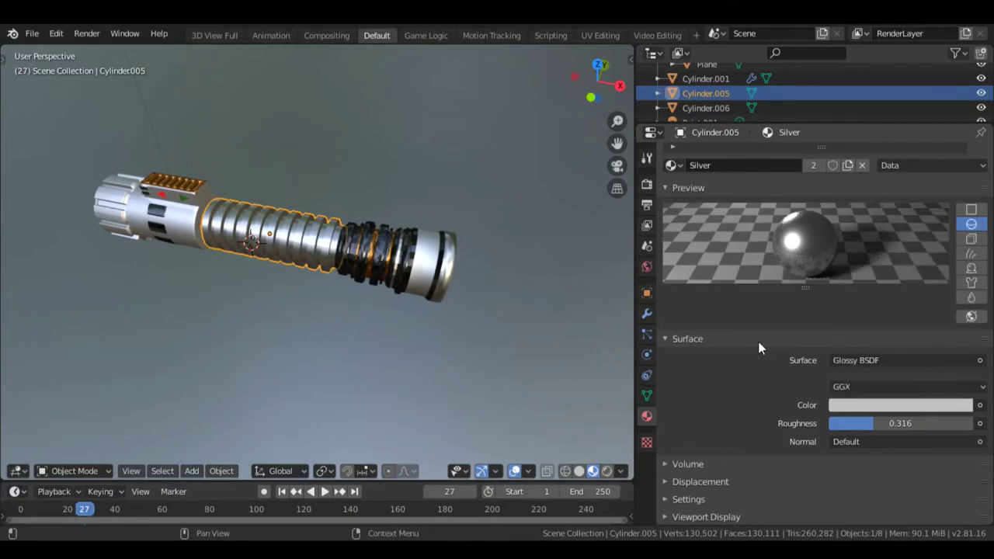
Set the color of the new glossy material to hex C0C0C0.
{"action": "scroll", "coordinate": [730, 202], "scroll_direction": "up", "scroll_amount": 3}
{"action": "left_click", "coordinate": [714, 189]}
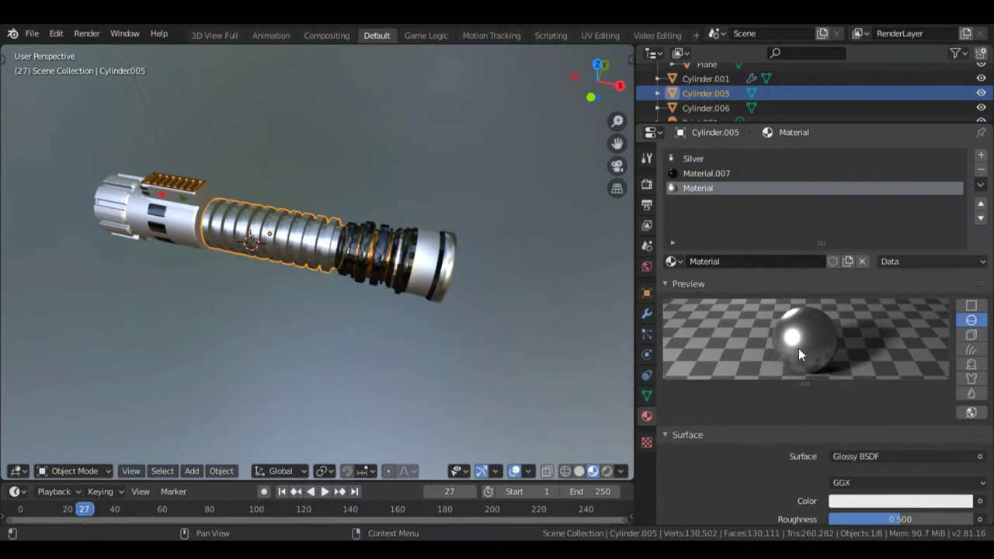
{"action": "scroll", "coordinate": [798, 348], "scroll_direction": "down", "scroll_amount": 3}
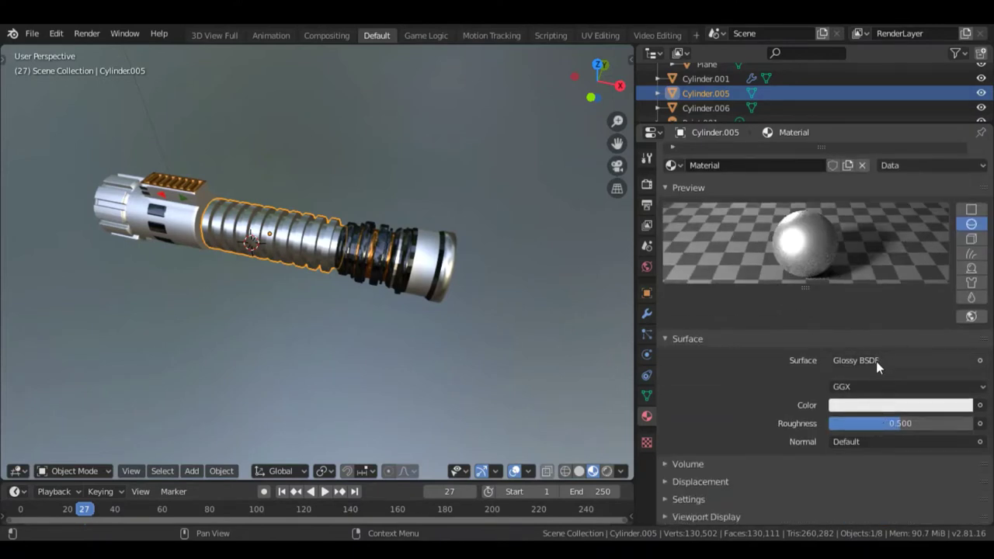
{"action": "left_click", "coordinate": [875, 361]}
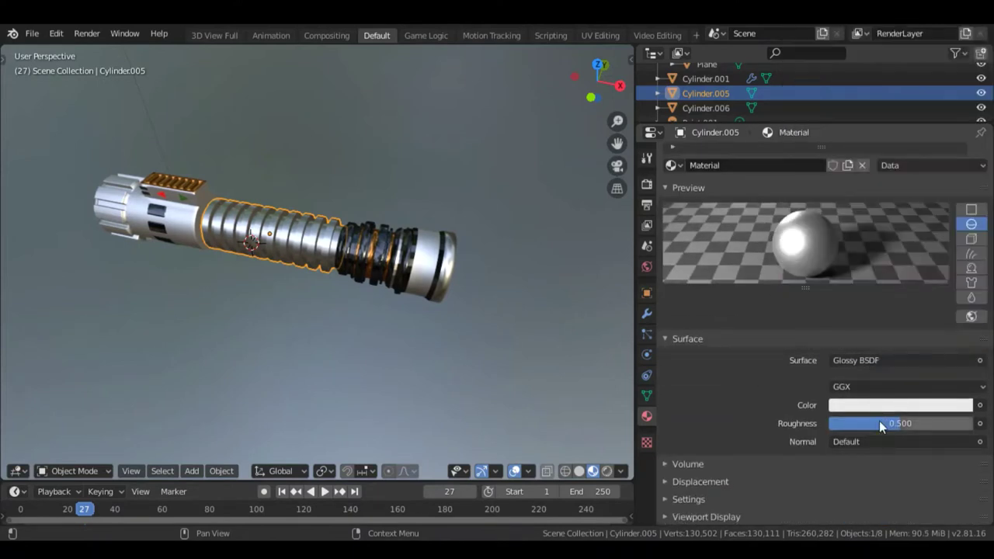
{"action": "left_click", "coordinate": [874, 409]}
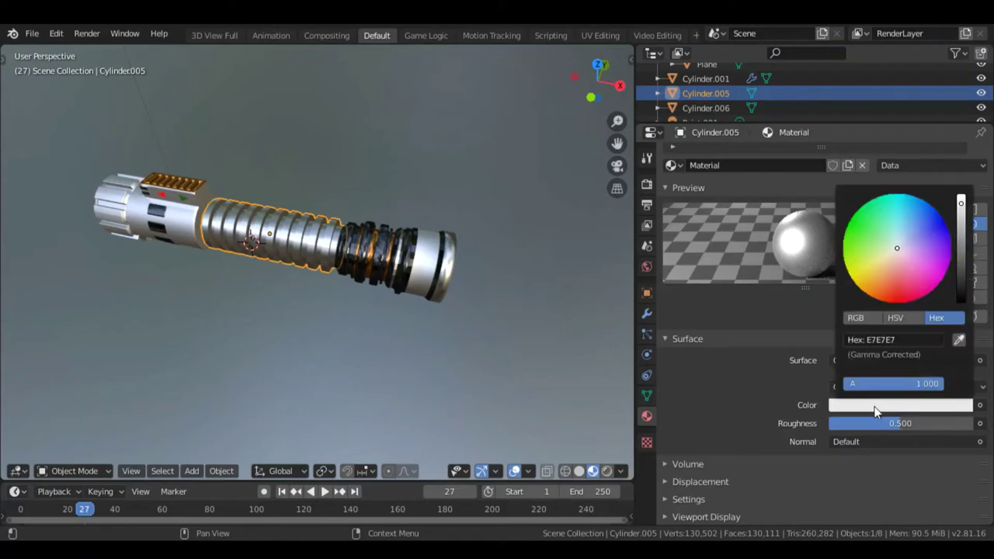
{"action": "type", "text": "C0C0C0"}
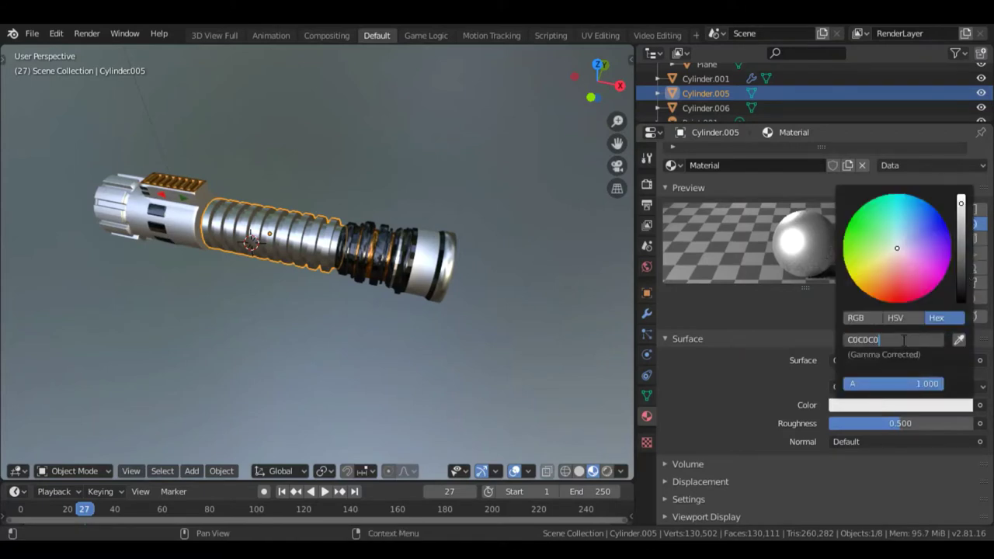
{"action": "key", "text": "Return"}
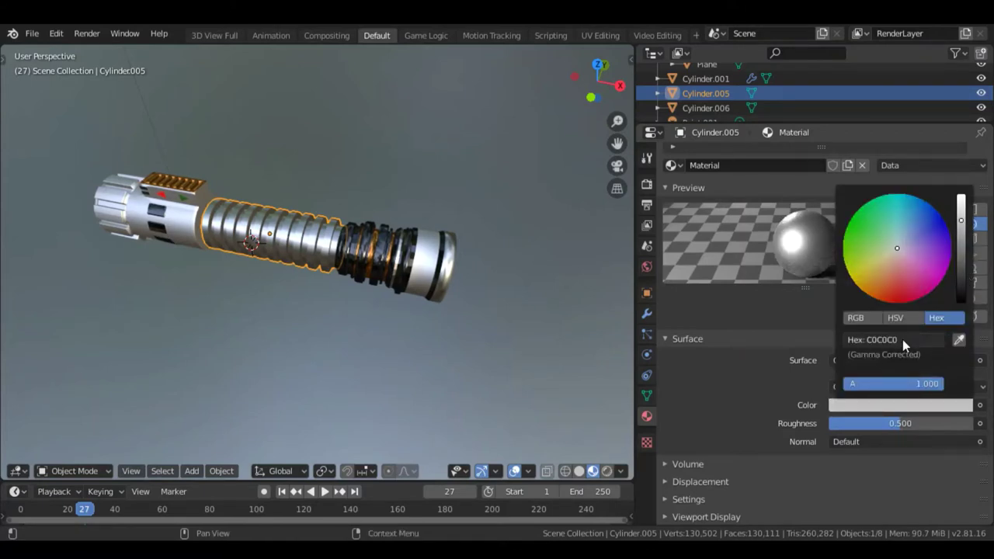
{"action": "left_click", "coordinate": [731, 341]}
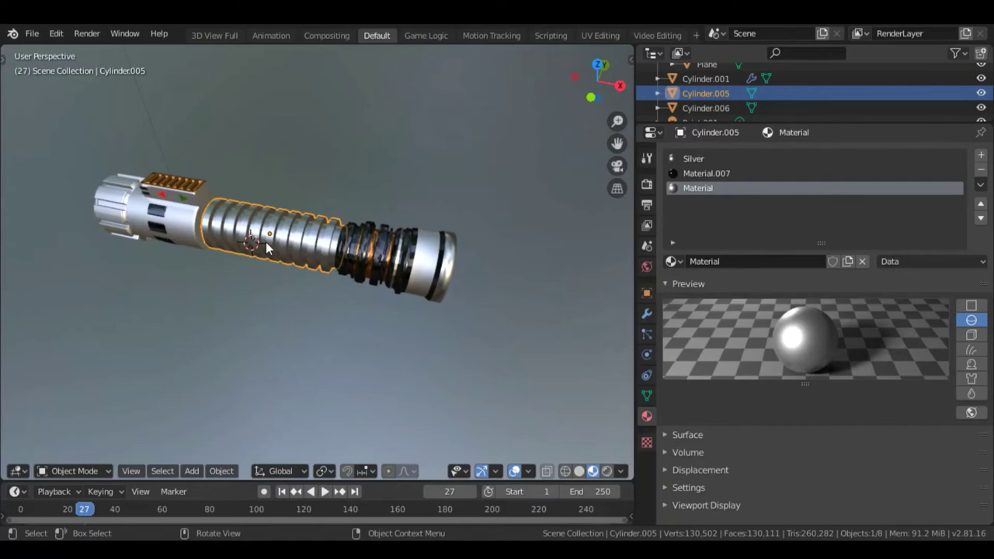
Assign the new glossy material to all faces of the ribbed grip.
{"action": "middle_click_drag", "start_coordinate": [270, 247], "coordinate": [257, 251]}
{"action": "scroll", "coordinate": [280, 233], "scroll_direction": "up", "scroll_amount": 3}
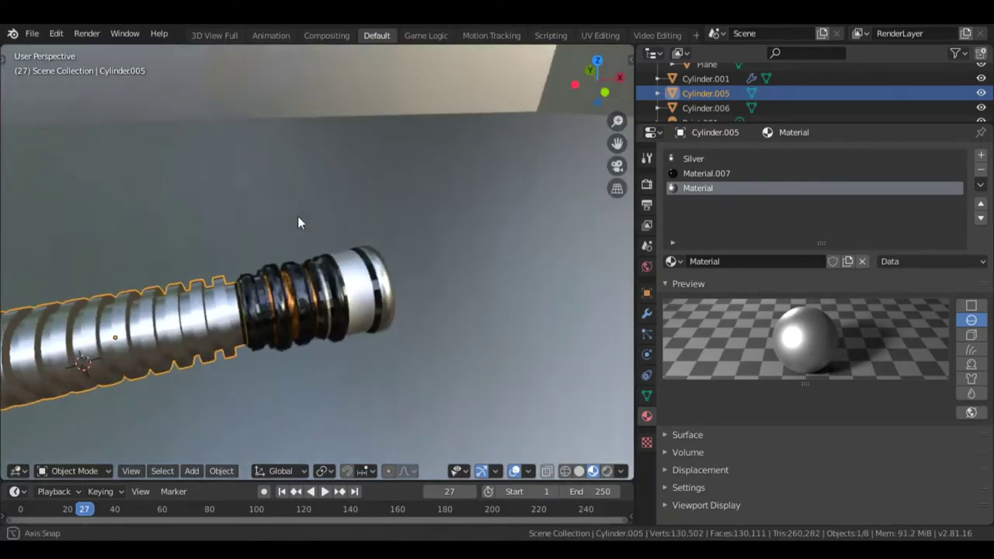
{"action": "middle_click_drag", "start_coordinate": [302, 220], "coordinate": [265, 232]}
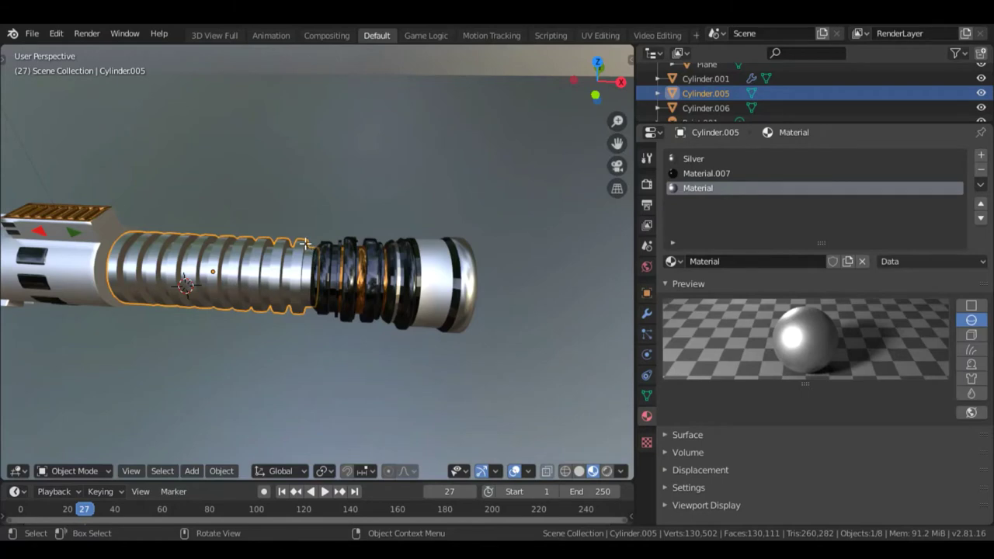
{"action": "key", "text": "Tab"}
{"action": "key", "text": "a"}
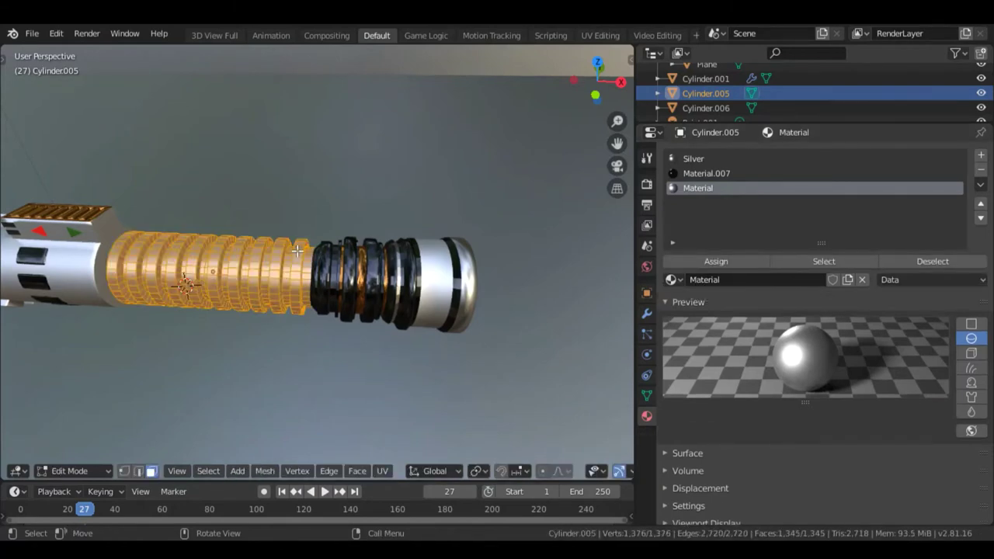
{"action": "left_click", "coordinate": [716, 261]}
{"action": "key", "text": "Tab"}
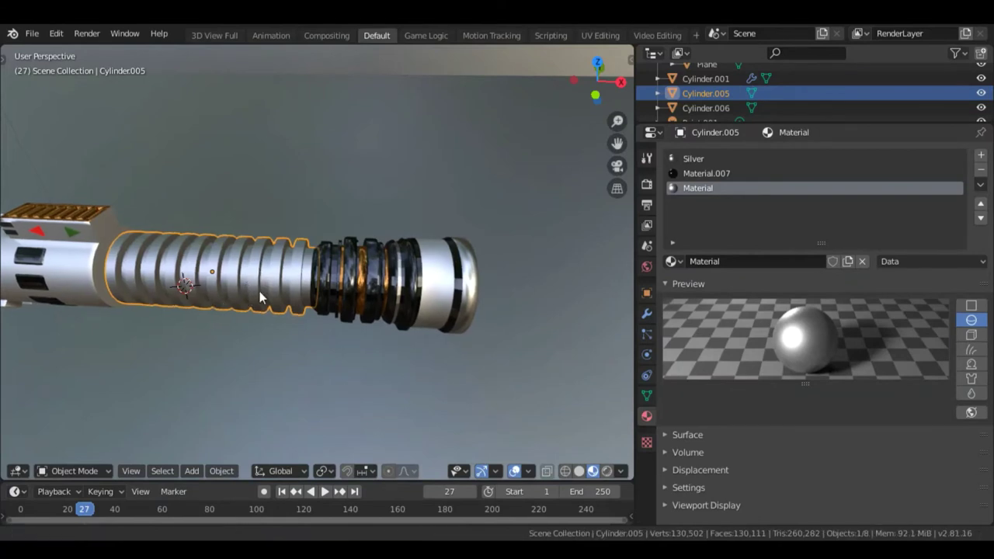
Assign the Silver material to all faces of the ribbed grip.
{"action": "middle_click_drag", "start_coordinate": [247, 297], "coordinate": [621, 204]}
{"action": "key", "text": "Tab"}
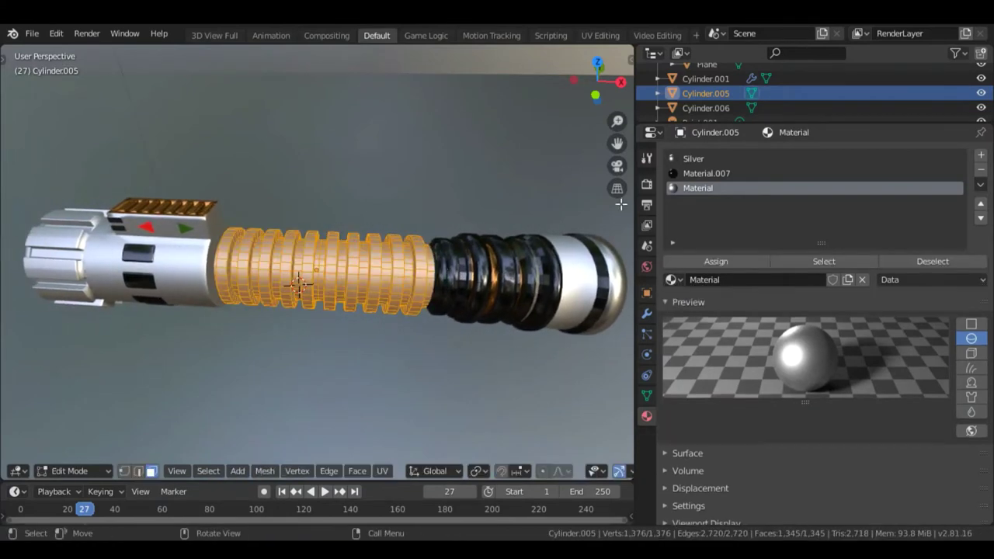
{"action": "left_click", "coordinate": [717, 158]}
{"action": "left_click", "coordinate": [718, 266]}
{"action": "key", "text": "Tab"}
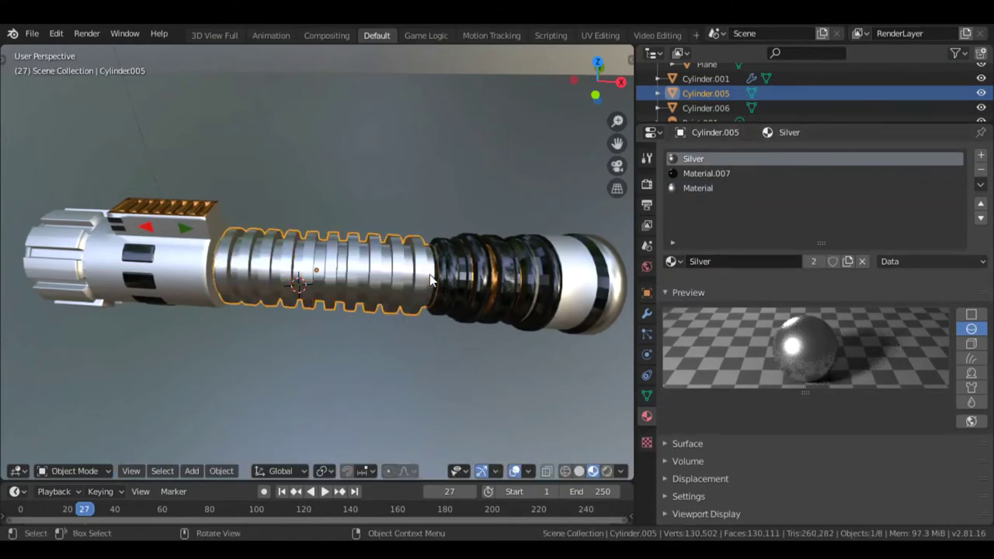
{"action": "scroll", "coordinate": [470, 289], "scroll_direction": "up", "scroll_amount": 4}
{"action": "middle_click_drag", "start_coordinate": [465, 301], "coordinate": [412, 256]}
{"action": "left_click", "coordinate": [702, 188]}
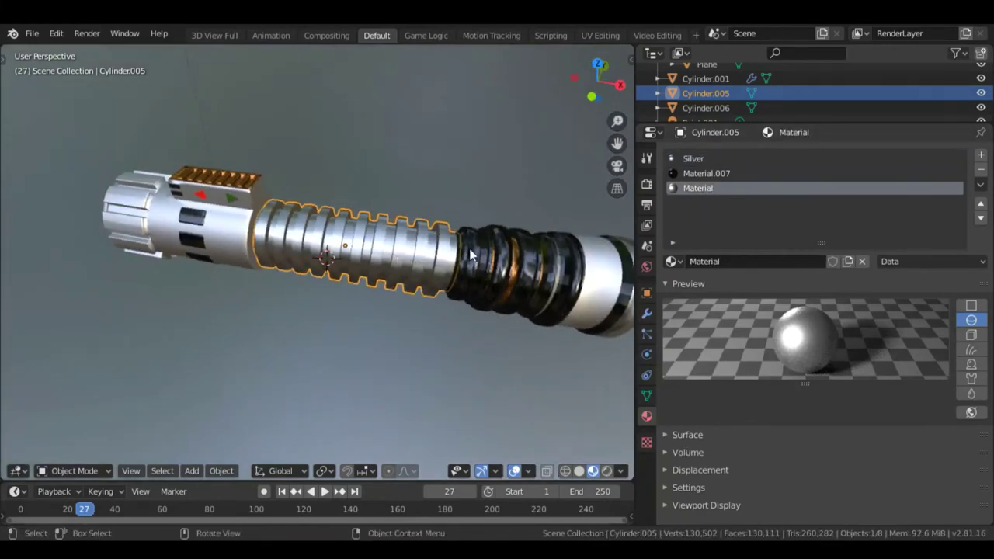
{"action": "key", "text": "Tab"}
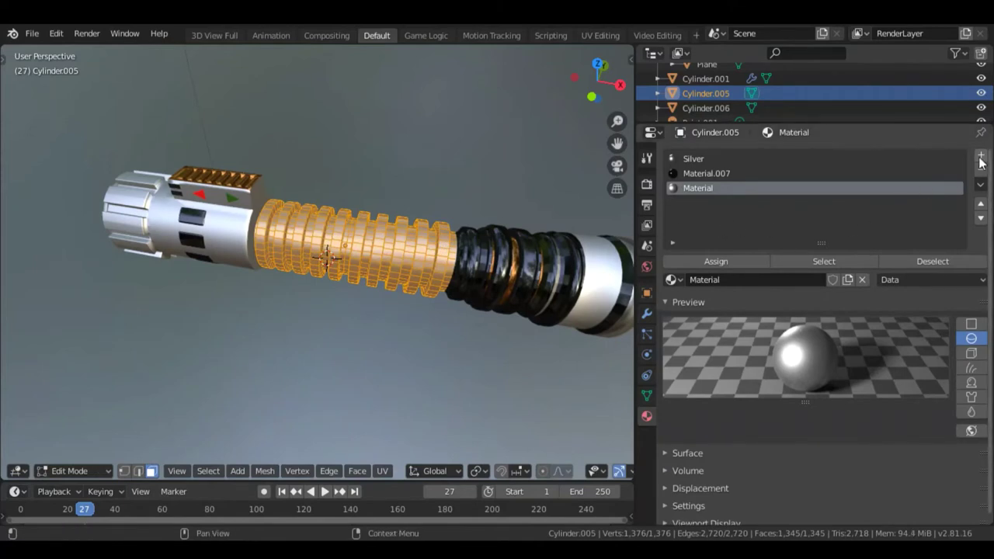
{"action": "middle_click_drag", "start_coordinate": [479, 323], "coordinate": [395, 287]}
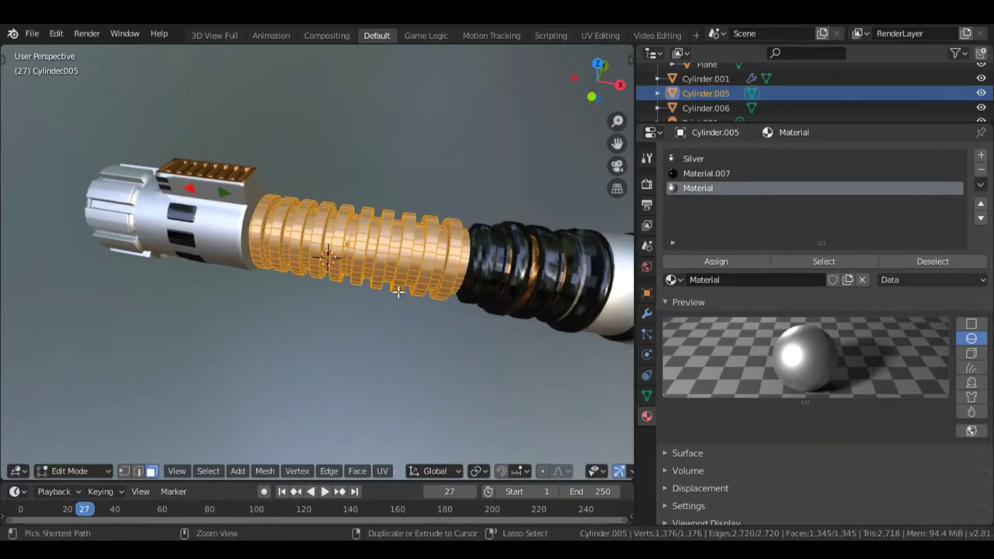
{"action": "key", "text": "Tab"}
Look up the hex code of the gold material's color on the pommel section.
{"action": "left_click", "coordinate": [496, 261]}
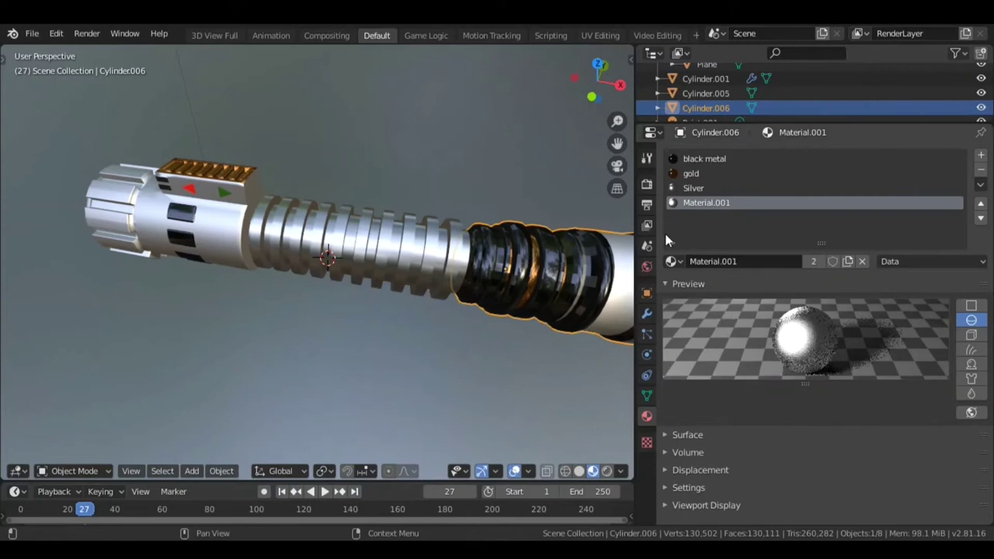
{"action": "left_click", "coordinate": [695, 172]}
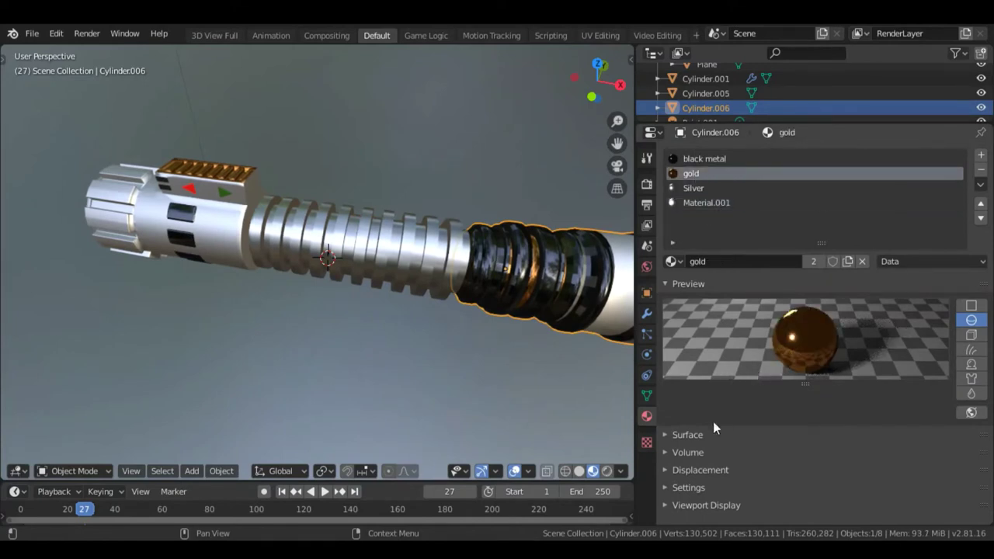
{"action": "left_click", "coordinate": [668, 435]}
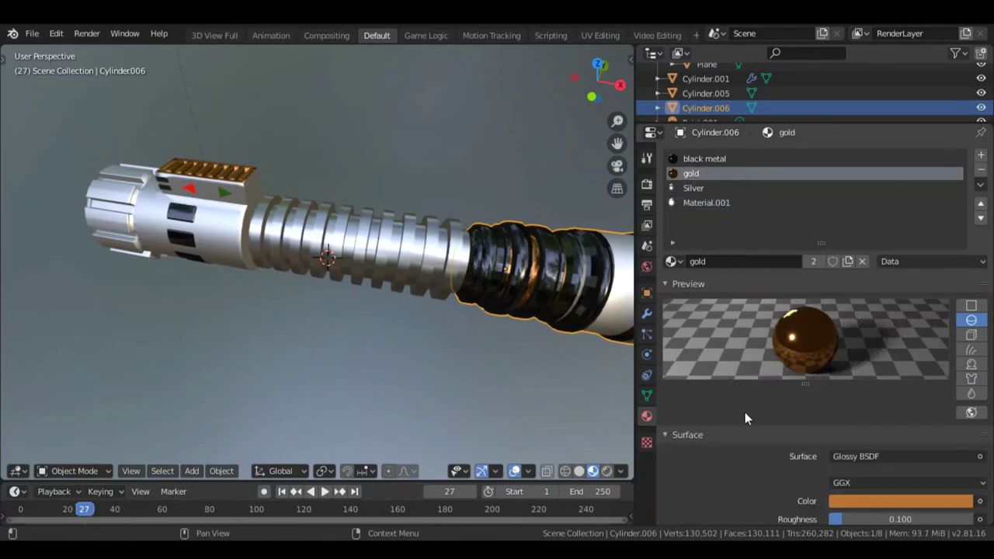
{"action": "scroll", "coordinate": [744, 412], "scroll_direction": "down", "scroll_amount": 3}
{"action": "left_click", "coordinate": [934, 405]}
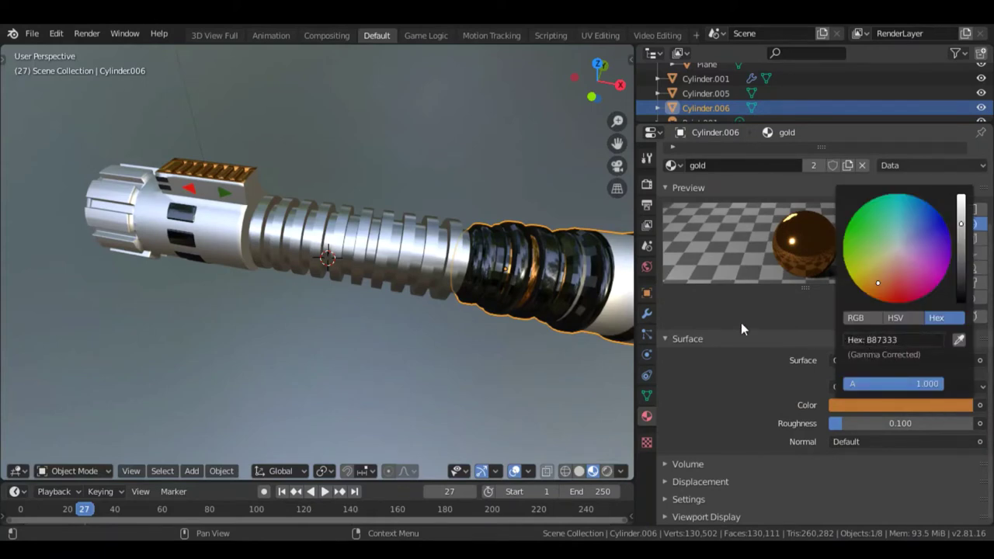
Examine the materials on the hilt from several angles, from the emitter head to the pommel.
{"action": "middle_click_drag", "start_coordinate": [518, 360], "coordinate": [156, 268]}
{"action": "middle_click_drag", "start_coordinate": [512, 292], "coordinate": [14, 300]}
{"action": "middle_click_drag", "start_coordinate": [21, 238], "coordinate": [447, 286], "text": "shift"}
{"action": "left_click", "coordinate": [172, 228]}
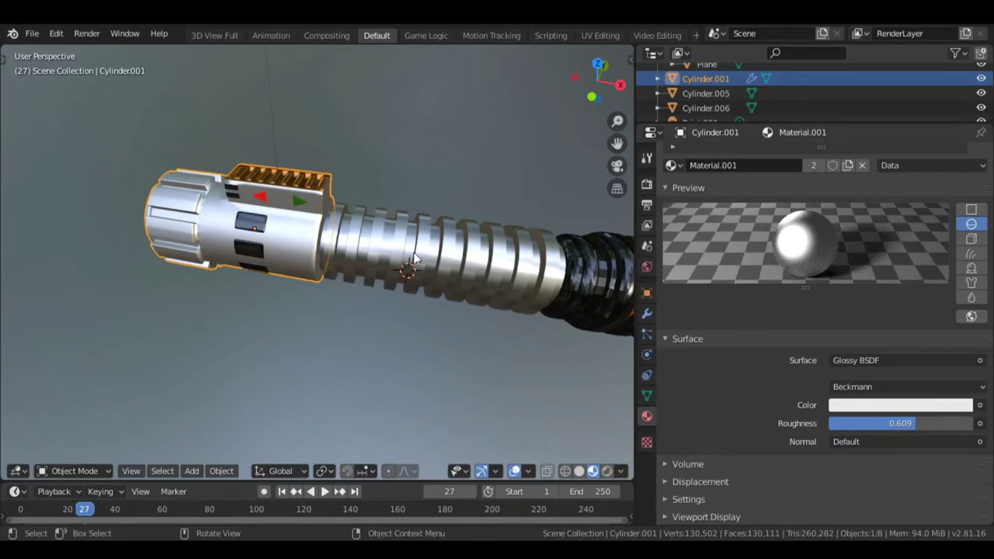
{"action": "middle_click_drag", "start_coordinate": [502, 339], "coordinate": [145, 264], "text": "shift"}
{"action": "scroll", "coordinate": [239, 264], "scroll_direction": "down", "scroll_amount": 4}
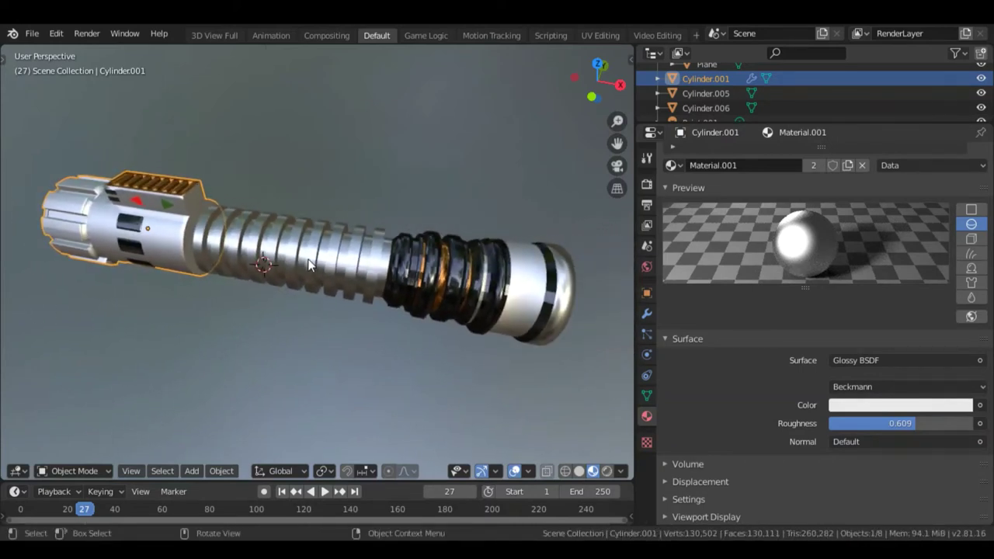
{"action": "middle_click_drag", "start_coordinate": [510, 298], "coordinate": [365, 310]}
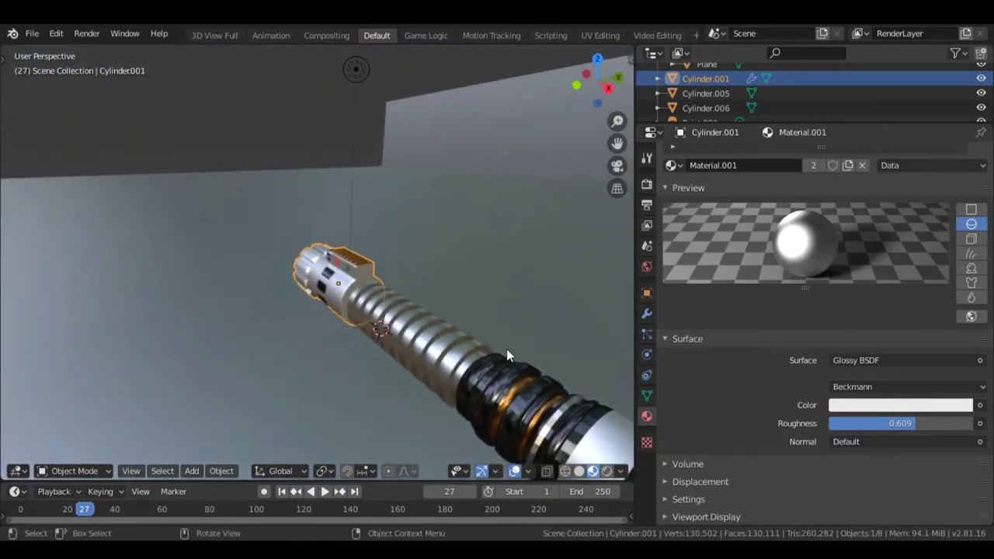
{"action": "middle_click_drag", "start_coordinate": [506, 349], "coordinate": [361, 301]}
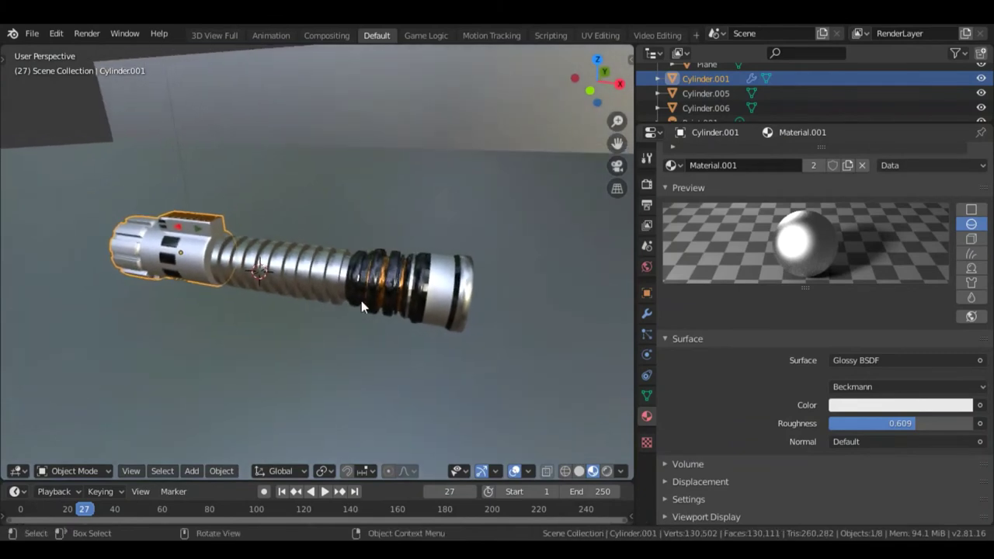
{"action": "scroll", "coordinate": [363, 299], "scroll_direction": "up", "scroll_amount": 5}
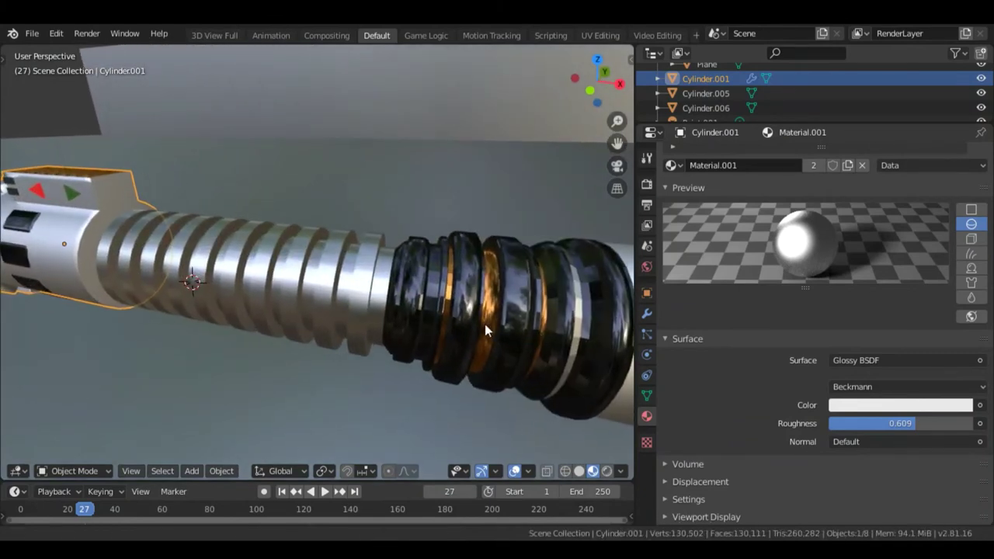
{"action": "middle_click_drag", "start_coordinate": [486, 318], "coordinate": [117, 282], "text": "shift"}
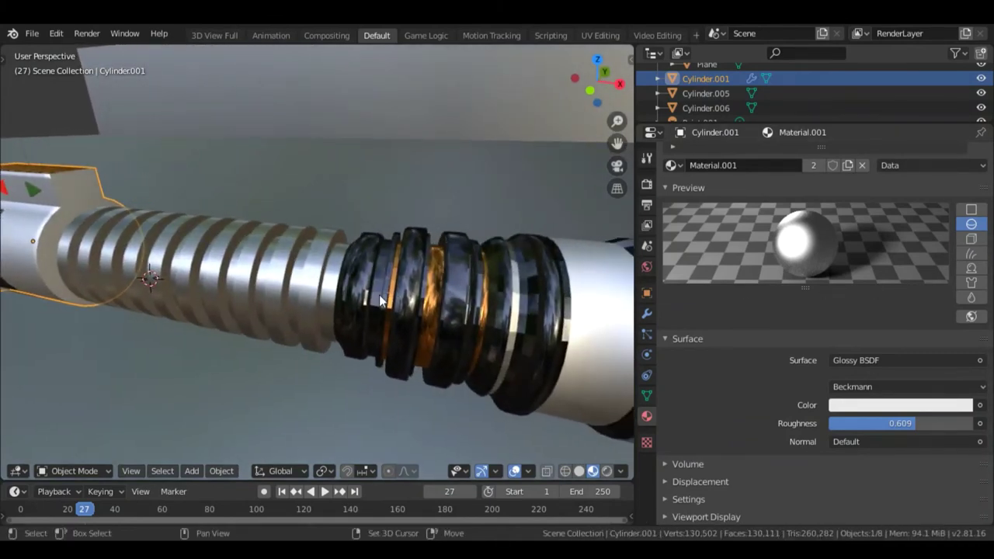
{"action": "middle_click_drag", "start_coordinate": [472, 238], "coordinate": [223, 256], "text": "shift"}
{"action": "scroll", "coordinate": [392, 301], "scroll_direction": "down", "scroll_amount": 2}
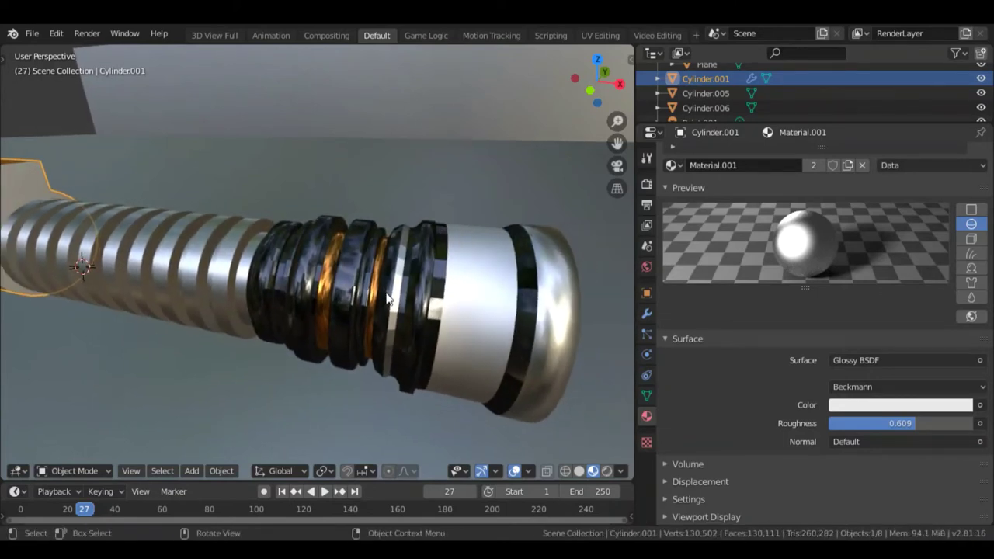
Assign the gold material to the wide band of faces on the pommel section.
{"action": "left_click", "coordinate": [410, 295]}
{"action": "key", "text": "Tab"}
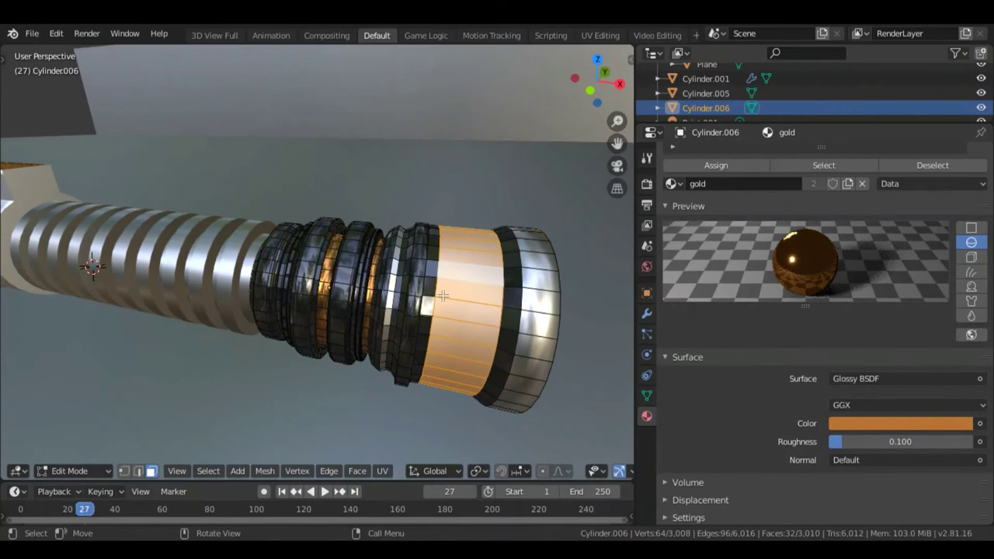
{"action": "key", "text": "a"}
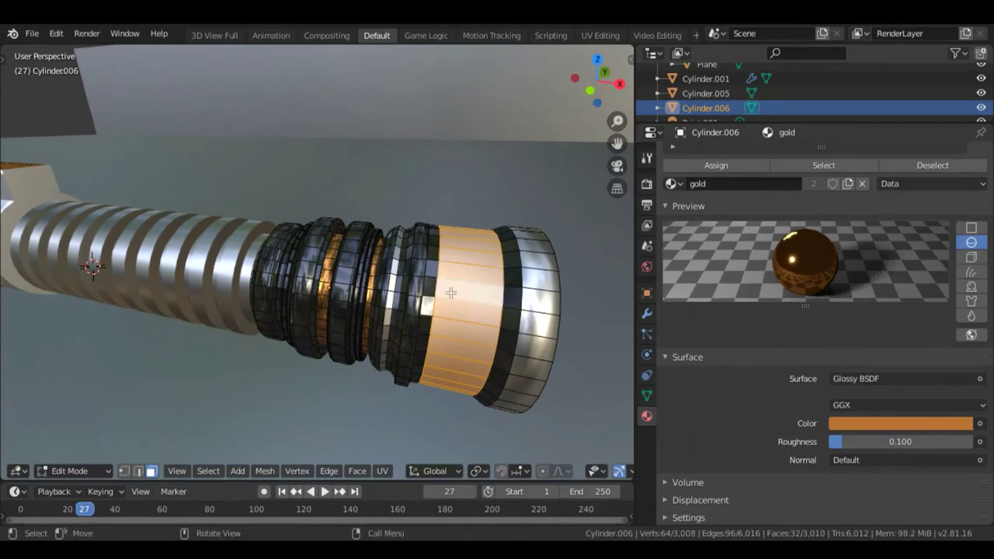
{"action": "left_click", "coordinate": [470, 294]}
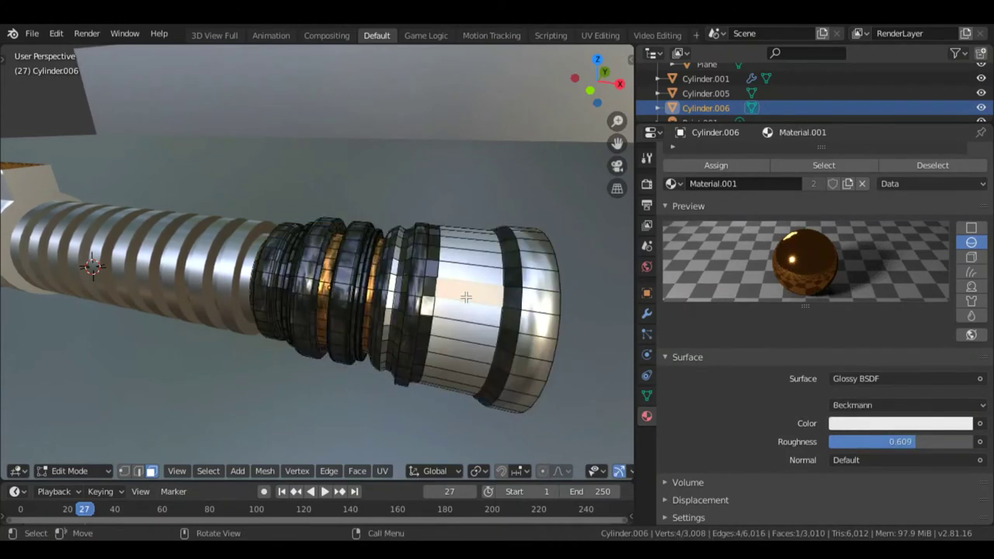
{"action": "left_click", "coordinate": [470, 294], "text": "alt"}
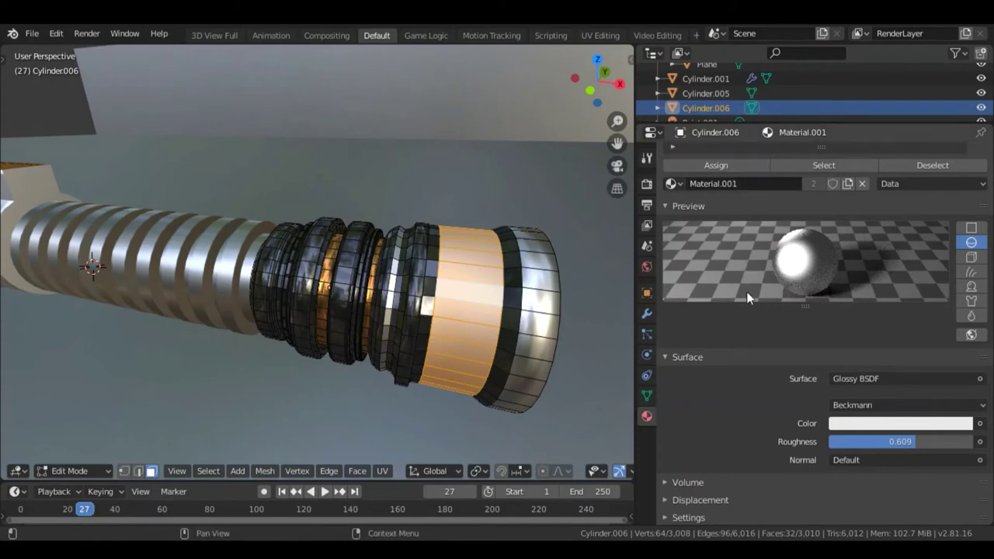
{"action": "scroll", "coordinate": [750, 291], "scroll_direction": "up", "scroll_amount": 3}
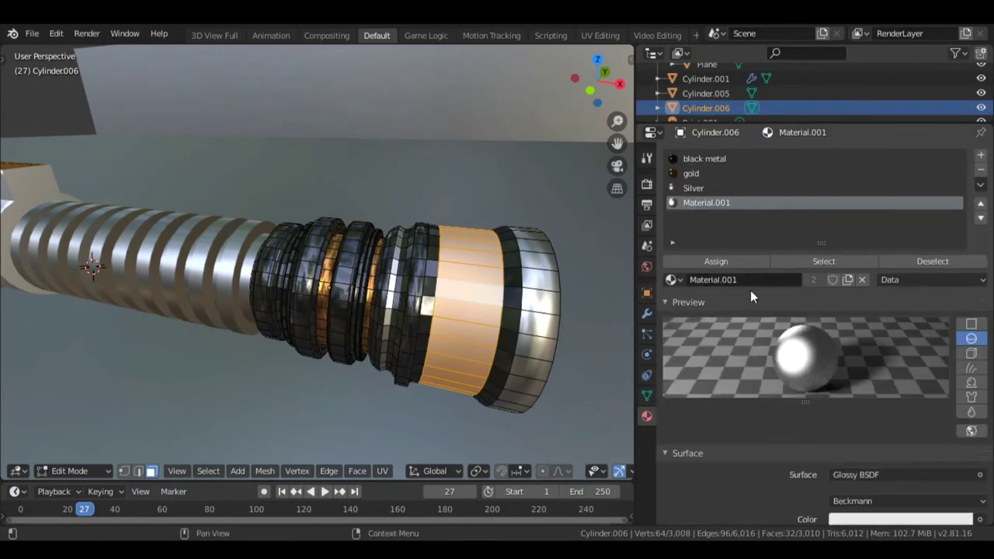
{"action": "left_click", "coordinate": [681, 171]}
{"action": "left_click", "coordinate": [719, 264]}
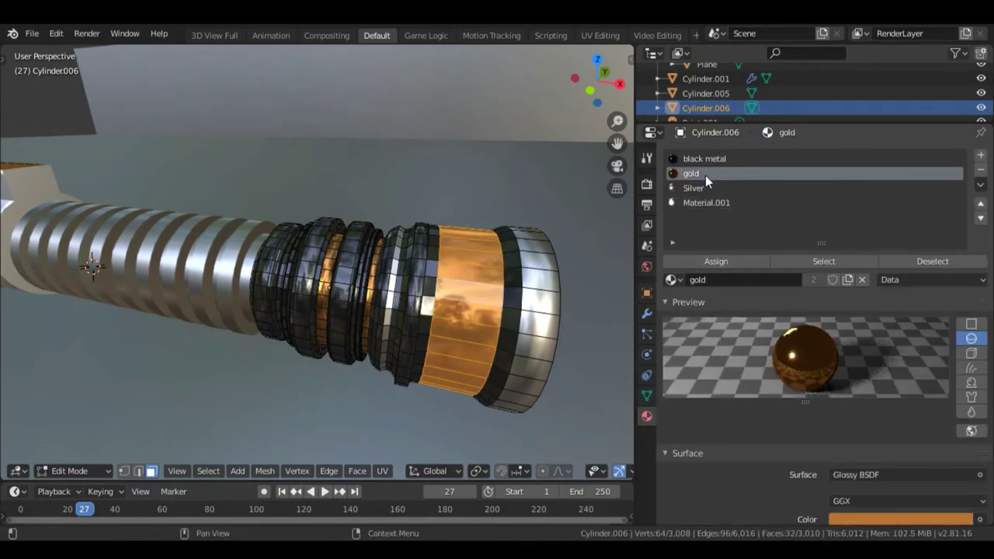
{"action": "key", "text": "Tab"}
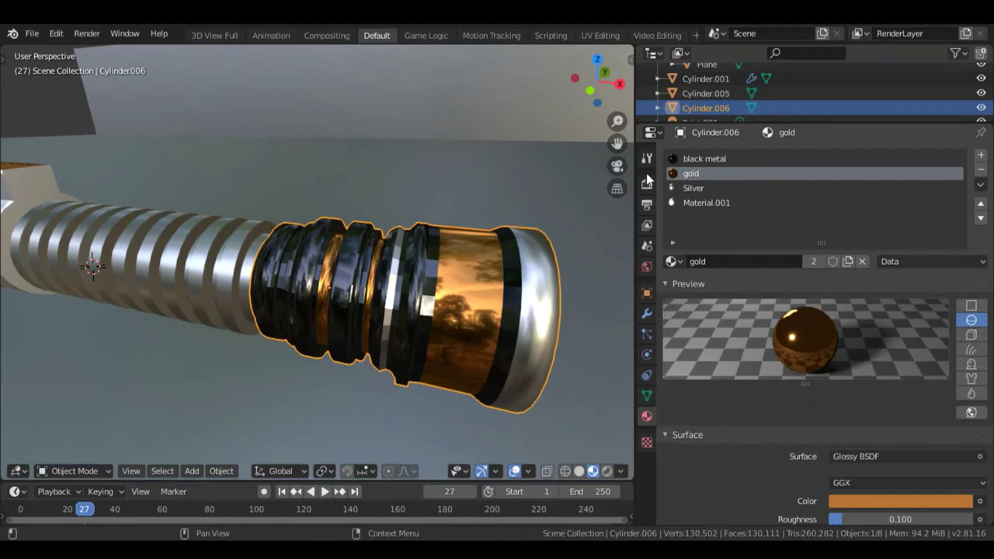
Check the black metal material's color and assign that material to the face ring at the pommel's outer end.
{"action": "key", "text": "Tab"}
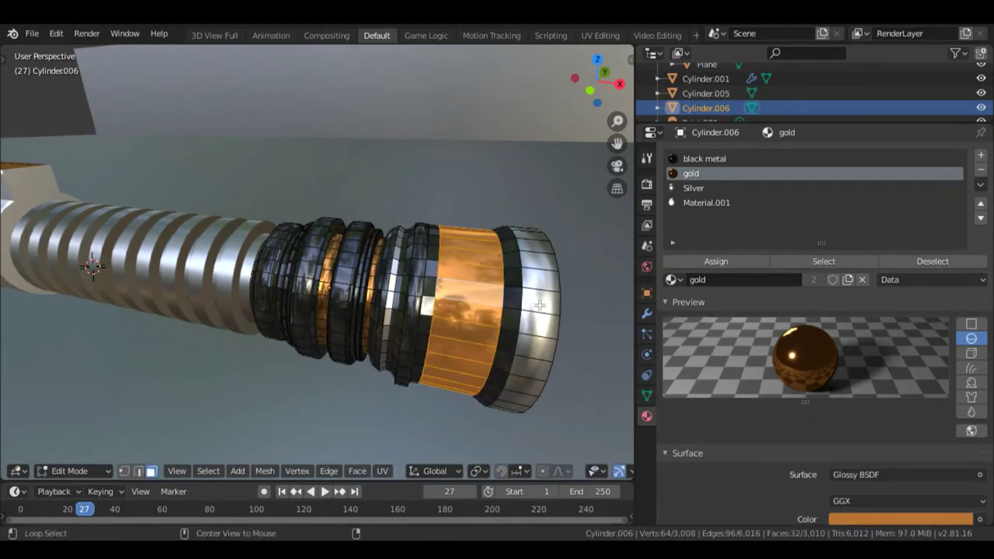
{"action": "left_click", "coordinate": [539, 305], "text": "alt"}
{"action": "left_click", "coordinate": [705, 160]}
{"action": "scroll", "coordinate": [795, 377], "scroll_direction": "down", "scroll_amount": 2}
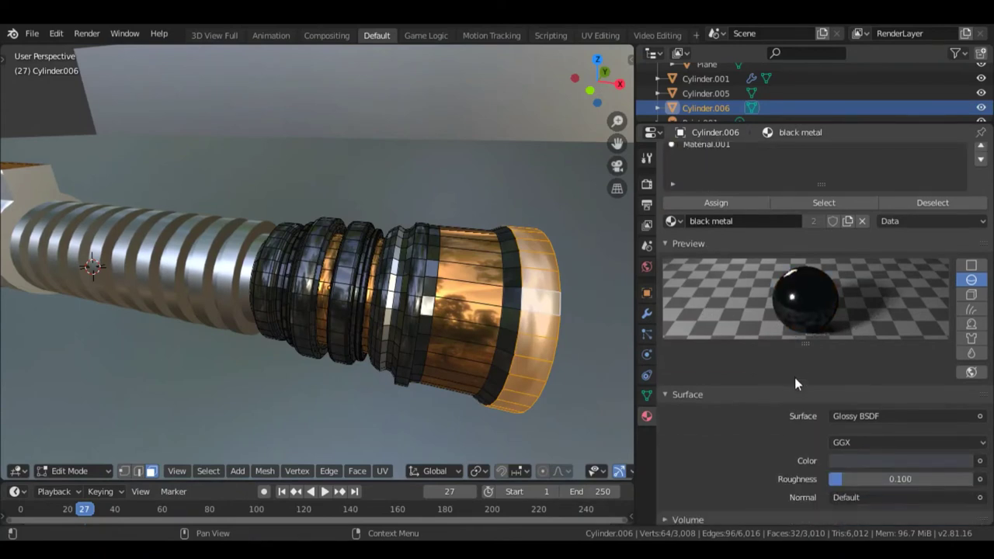
{"action": "scroll", "coordinate": [795, 377], "scroll_direction": "up", "scroll_amount": 1}
{"action": "scroll", "coordinate": [794, 380], "scroll_direction": "down", "scroll_amount": 3}
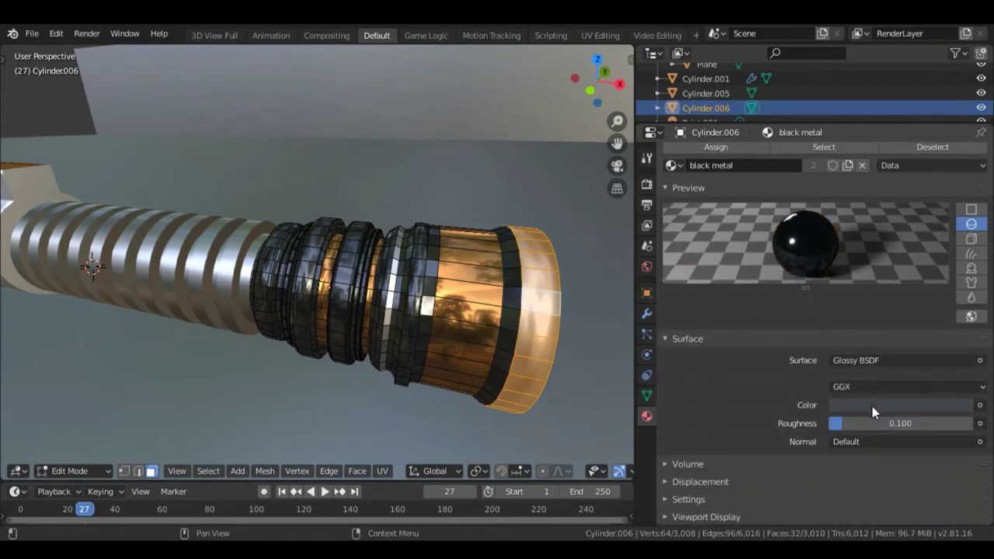
{"action": "left_click", "coordinate": [872, 405]}
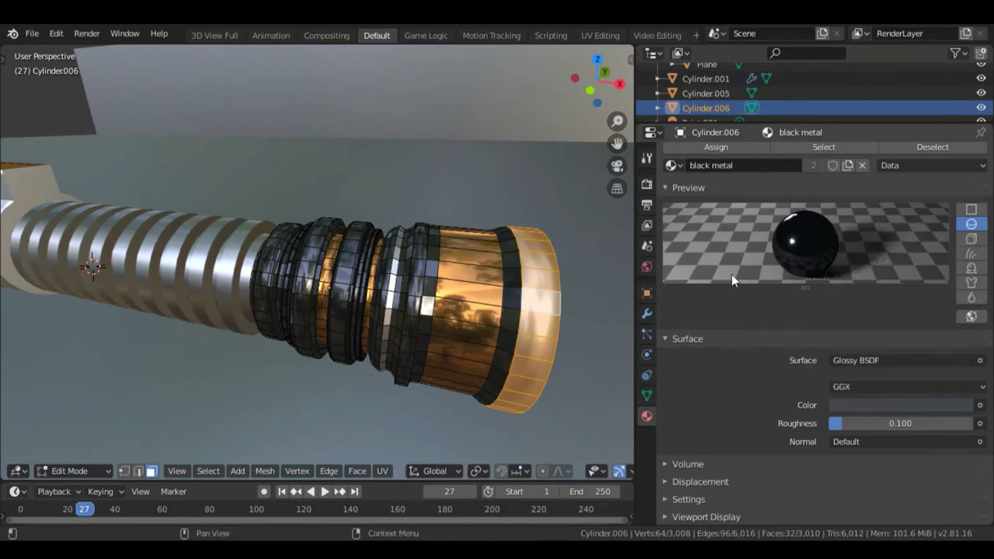
{"action": "scroll", "coordinate": [737, 334], "scroll_direction": "up", "scroll_amount": 4}
{"action": "left_click", "coordinate": [714, 262]}
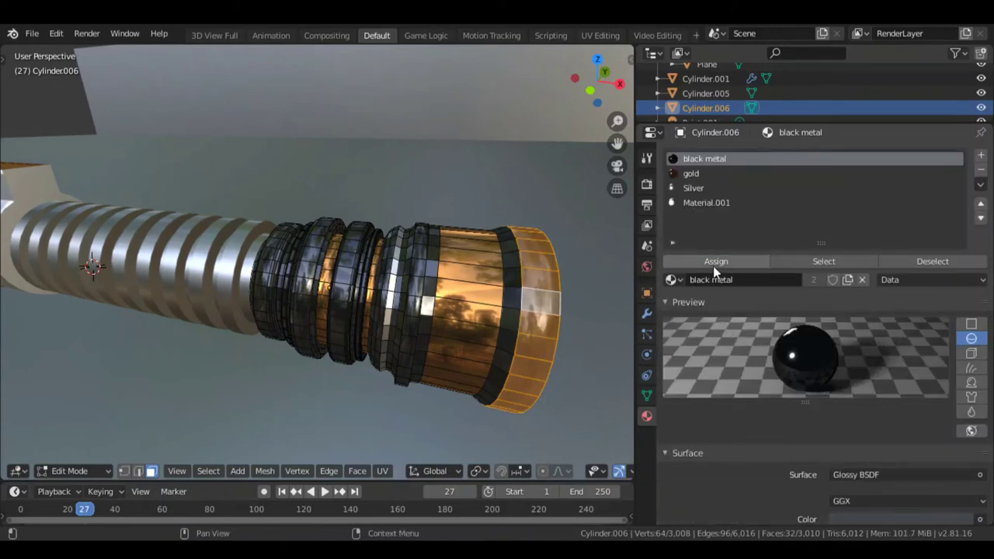
{"action": "key", "text": "Tab"}
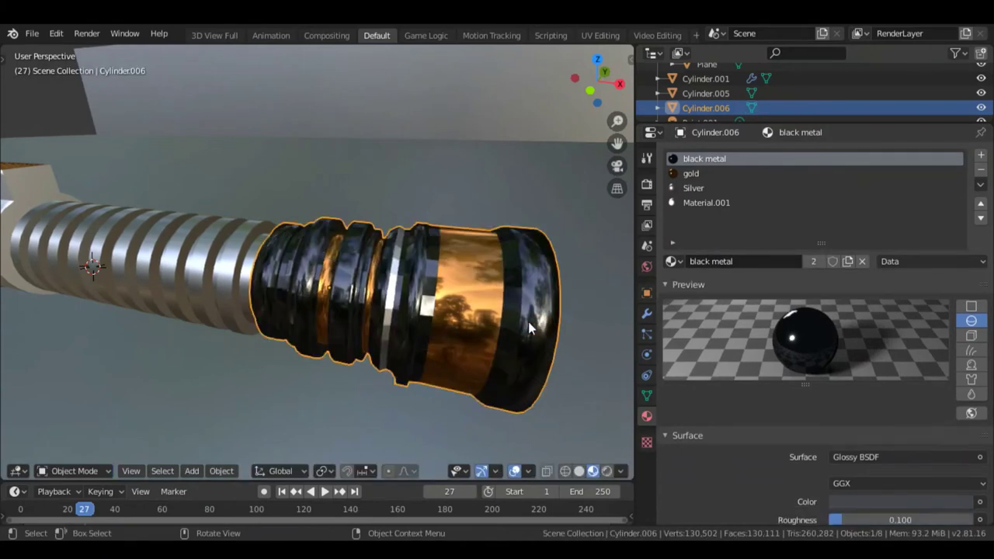
Assign the black metal material to the pommel's wide gold band.
{"action": "key", "text": "Tab"}
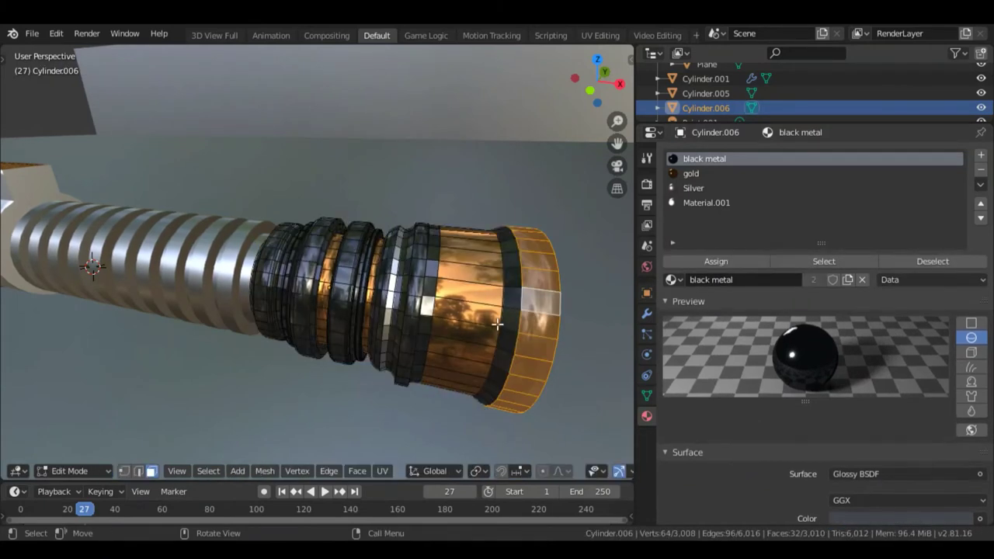
{"action": "left_click", "coordinate": [477, 314], "text": "alt"}
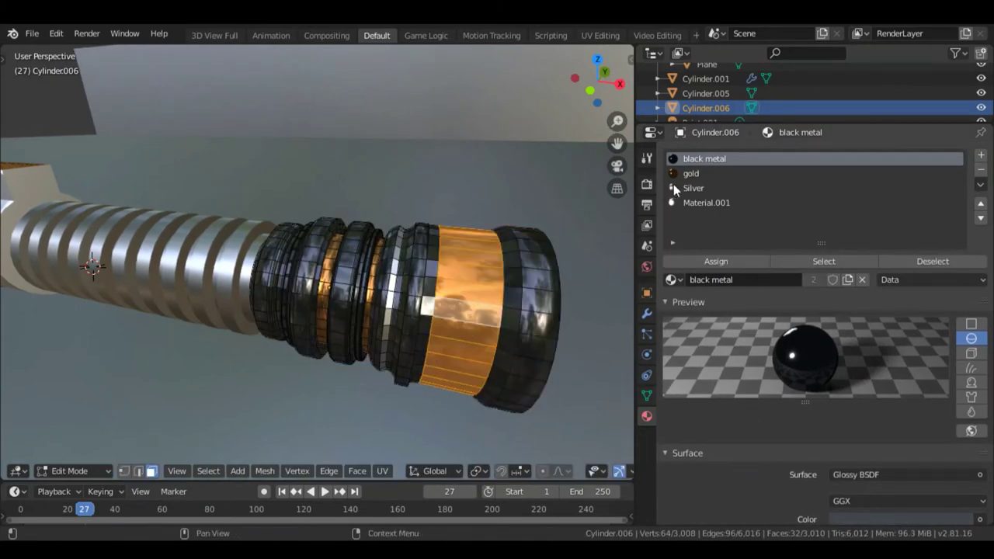
{"action": "left_click", "coordinate": [725, 264]}
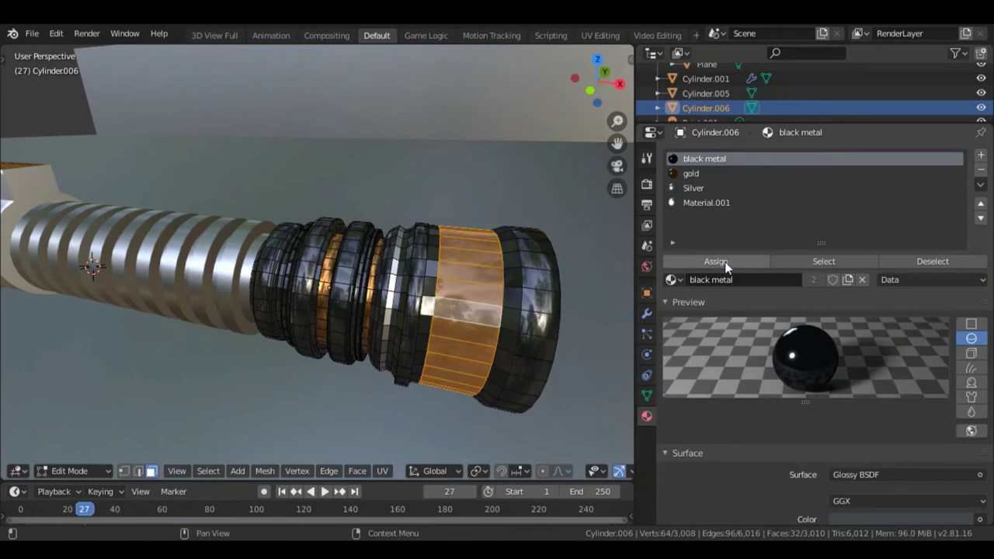
{"action": "scroll", "coordinate": [466, 317], "scroll_direction": "down", "scroll_amount": 5}
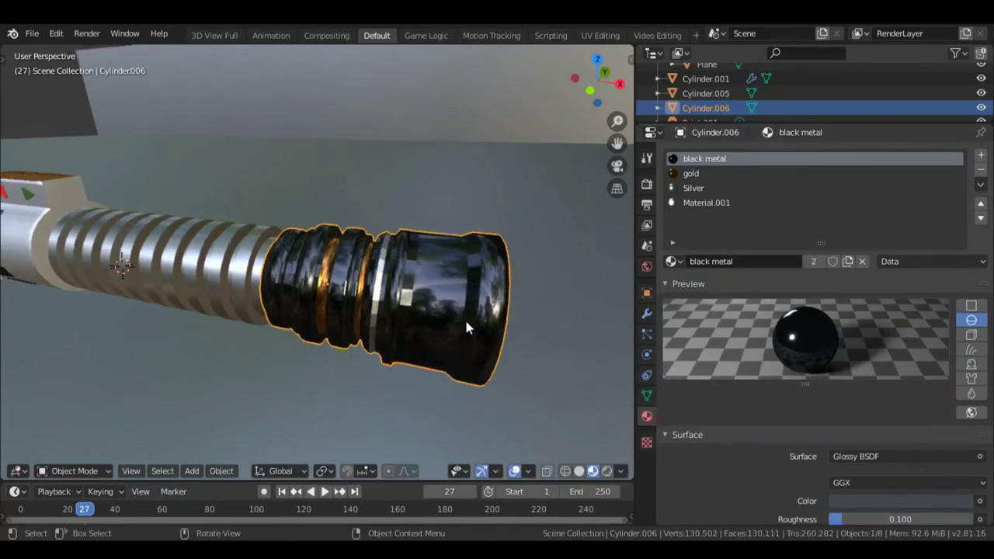
Undo the black metal assignments on the pommel's wide band and its end ring.
{"action": "key", "text": "Tab"}
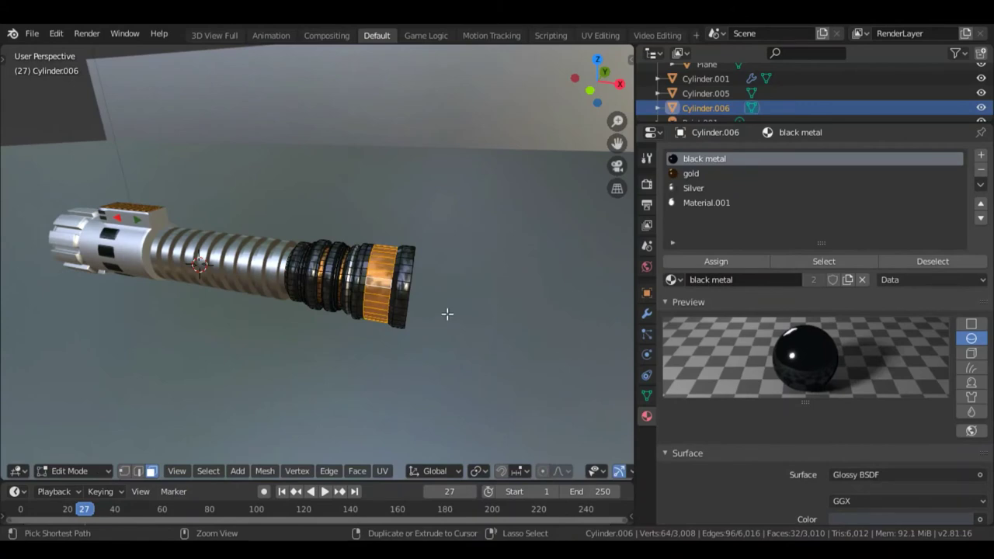
{"action": "key", "text": "Tab"}
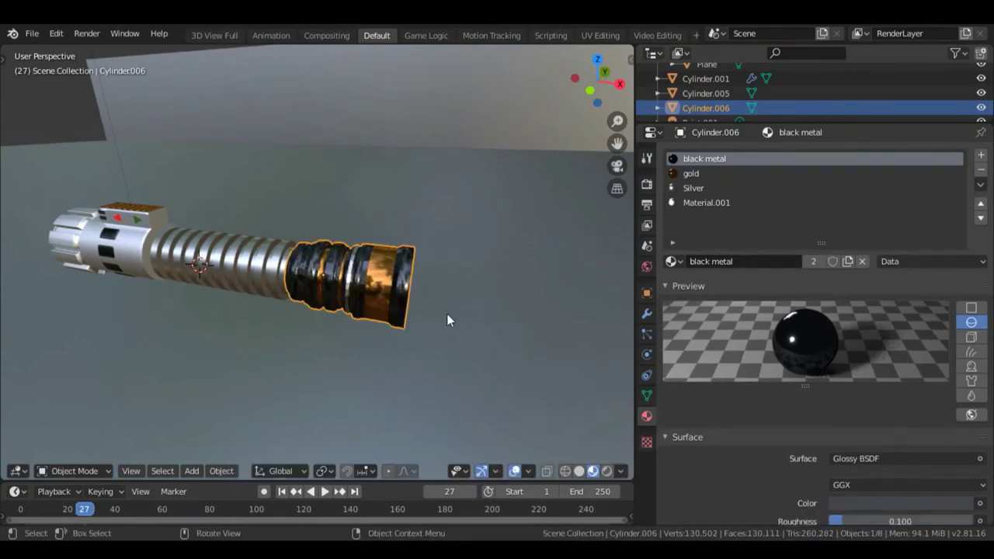
{"action": "middle_click_drag", "start_coordinate": [446, 314], "coordinate": [333, 353]}
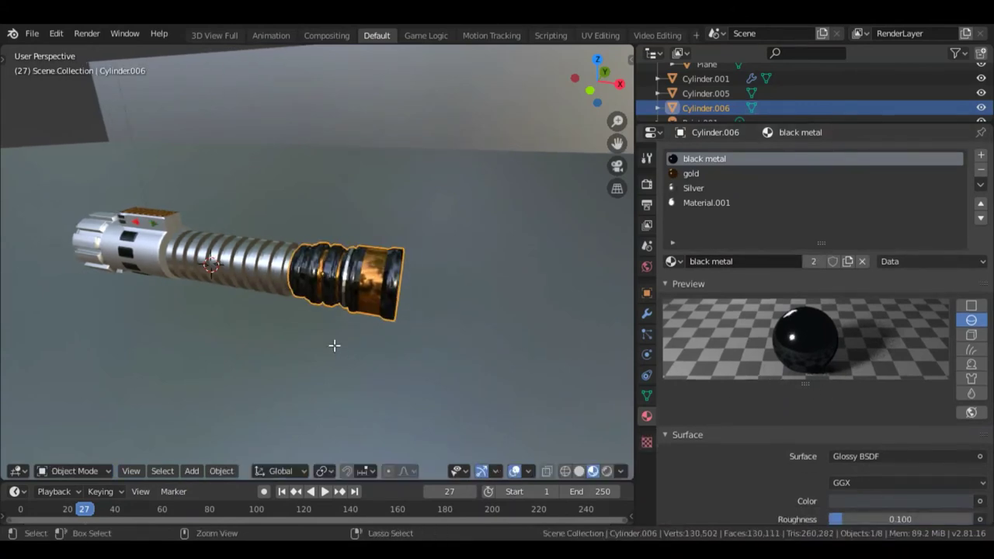
{"action": "key", "text": "Tab"}
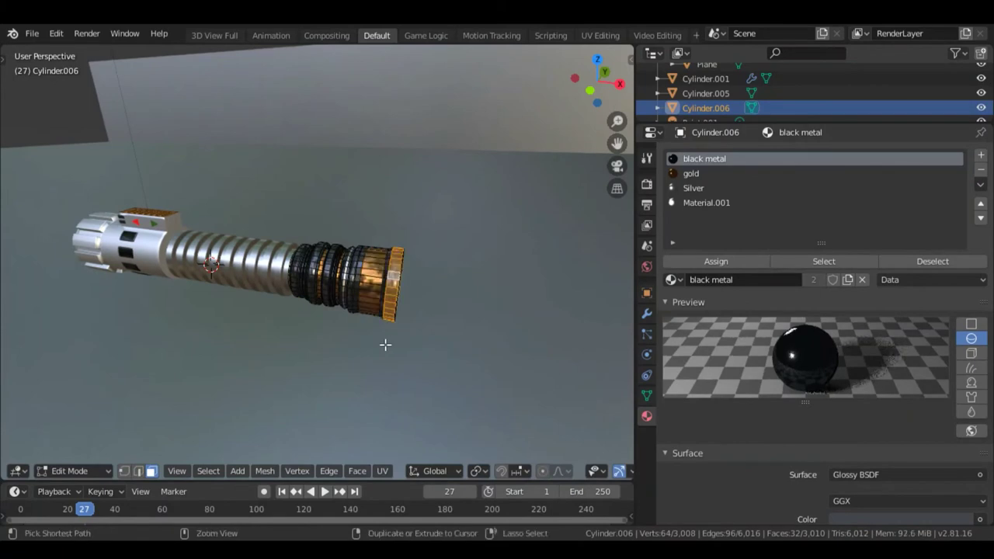
{"action": "key", "text": "Tab"}
{"action": "key", "text": "Tab"}
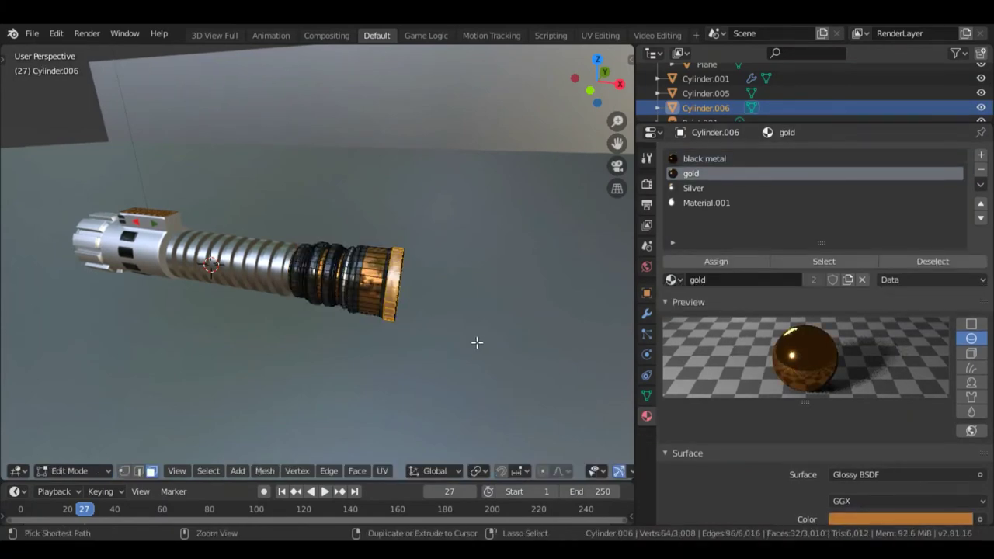
{"action": "key", "text": "Tab"}
{"action": "scroll", "coordinate": [781, 348], "scroll_direction": "down", "scroll_amount": 3}
{"action": "scroll", "coordinate": [780, 353], "scroll_direction": "up", "scroll_amount": 3}
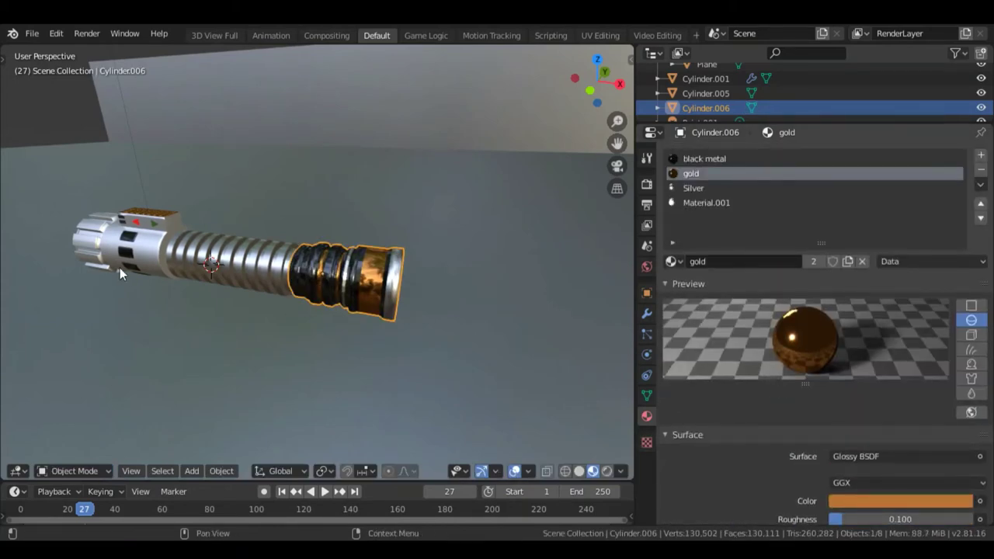
{"action": "middle_click_drag", "start_coordinate": [543, 339], "coordinate": [9, 350], "text": "shift"}
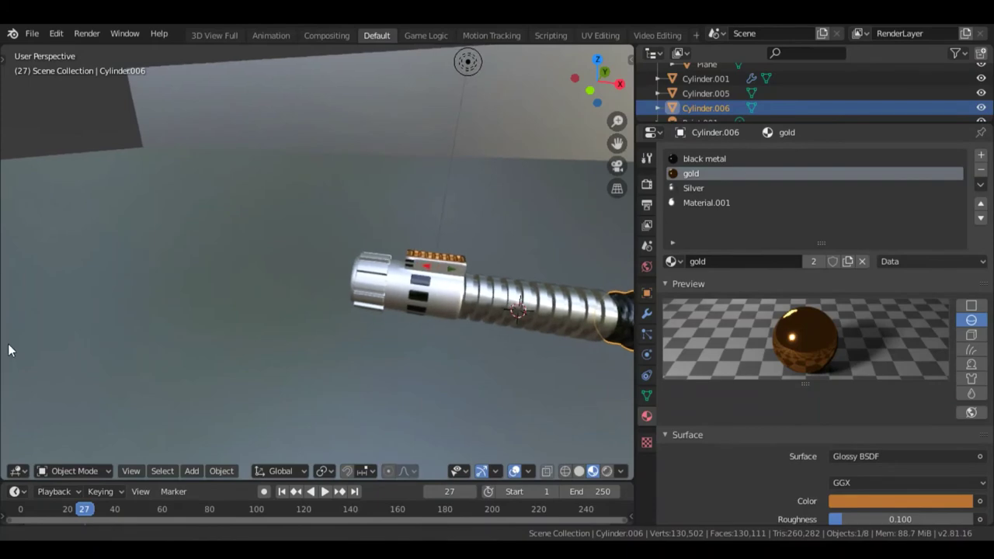
Assign the gold material to the flat circular end face of the hilt's silver rear section.
{"action": "middle_click_drag", "start_coordinate": [211, 293], "coordinate": [406, 340], "text": "shift"}
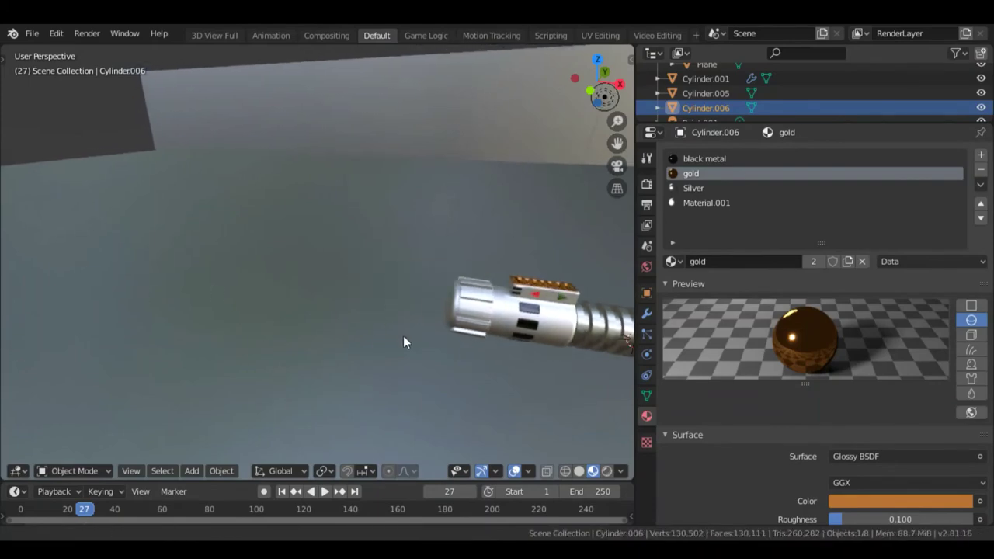
{"action": "right_click", "coordinate": [310, 301]}
{"action": "middle_click_drag", "start_coordinate": [456, 305], "coordinate": [555, 297]}
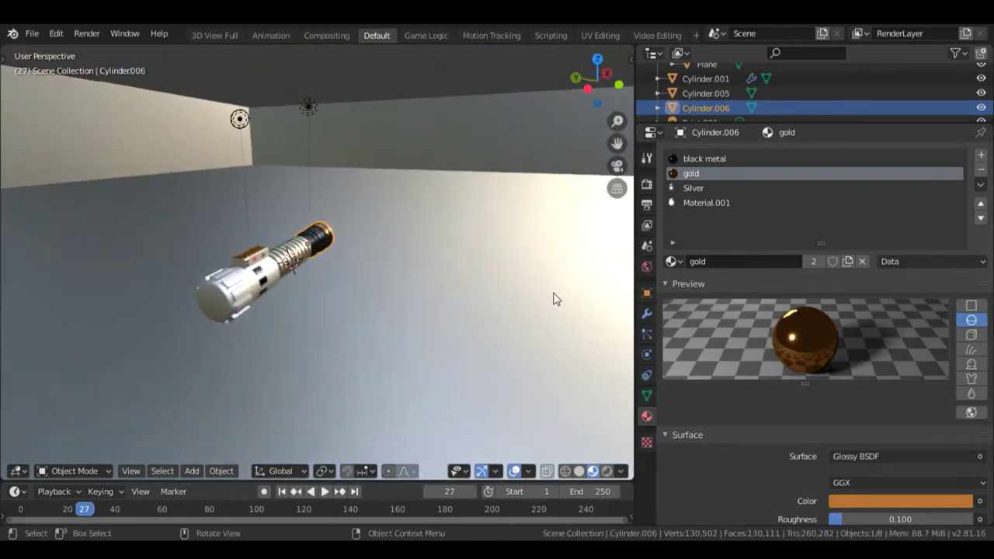
{"action": "middle_click_drag", "start_coordinate": [267, 300], "coordinate": [5, 324]}
{"action": "middle_click_drag", "start_coordinate": [281, 359], "coordinate": [410, 292]}
{"action": "left_click", "coordinate": [410, 290]}
{"action": "key", "text": "Tab"}
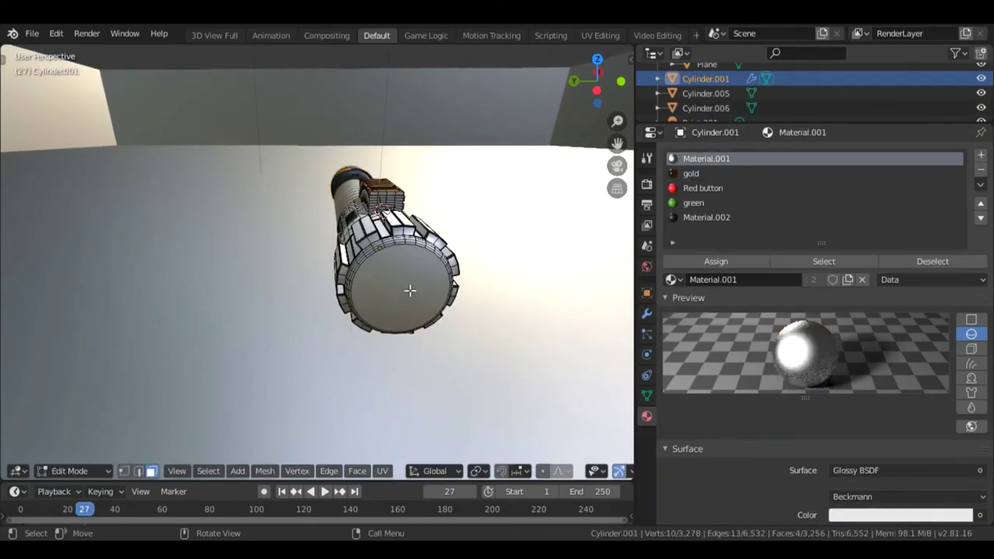
{"action": "left_click", "coordinate": [422, 303]}
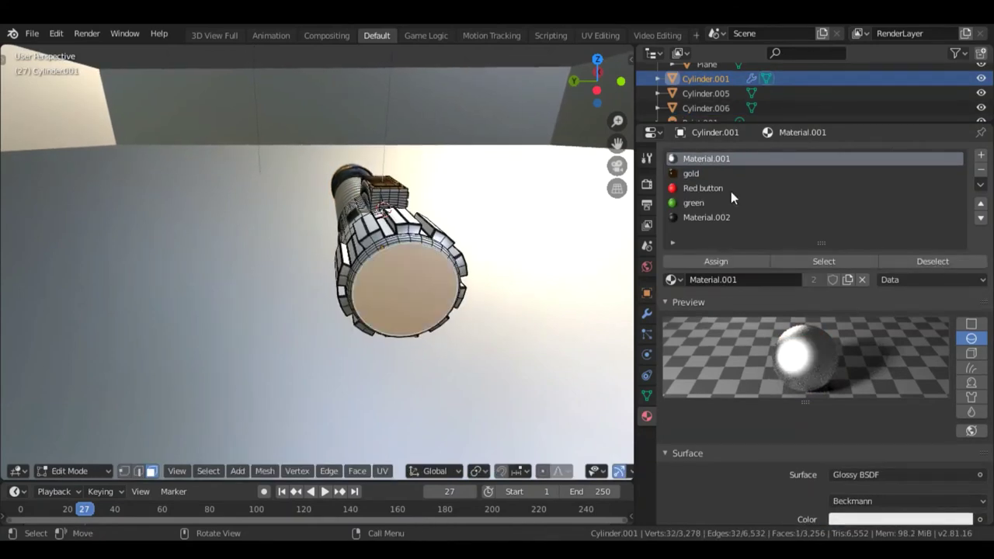
{"action": "left_click", "coordinate": [690, 173]}
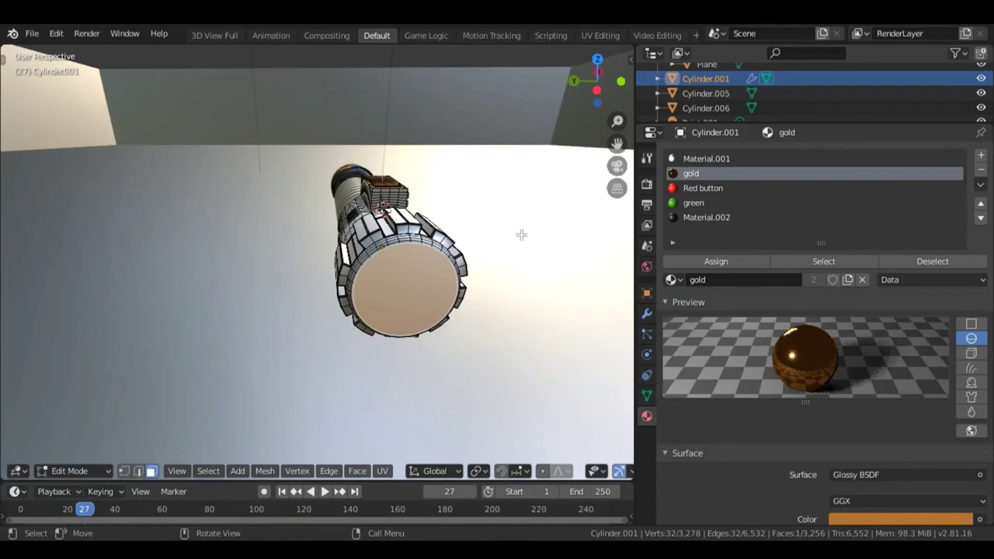
{"action": "left_click", "coordinate": [704, 261]}
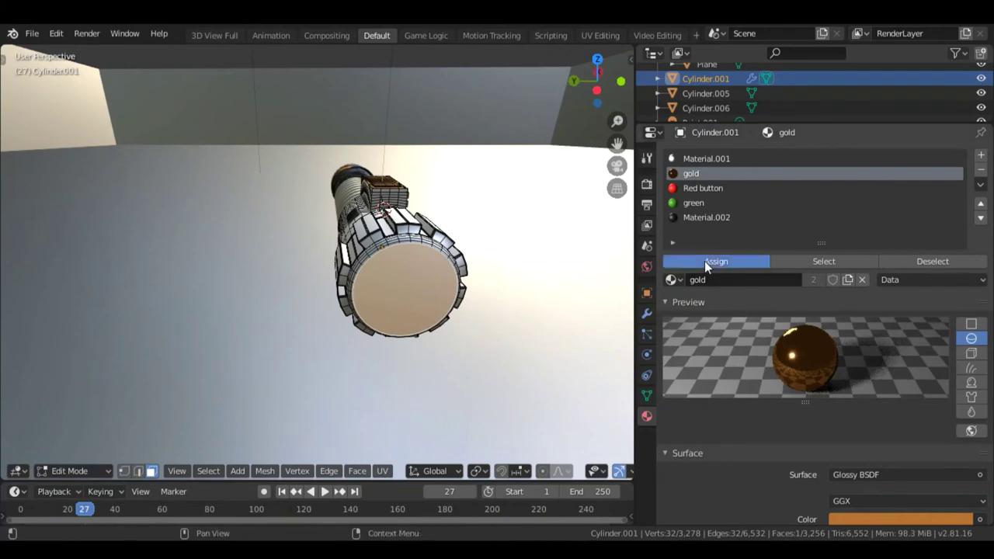
{"action": "key", "text": "Tab"}
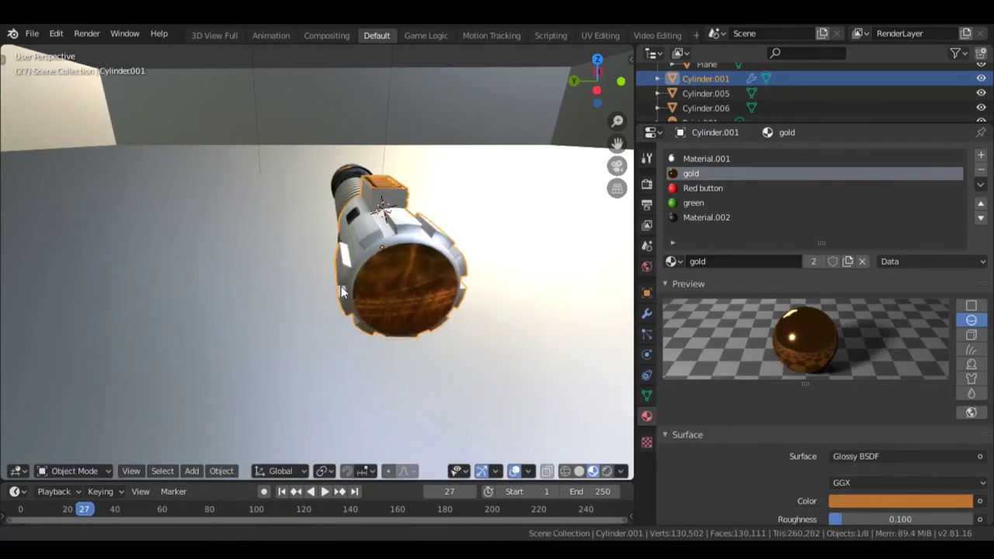
Assign the dark Material.002 to the hilt's flat circular end face.
{"action": "key", "text": "Tab"}
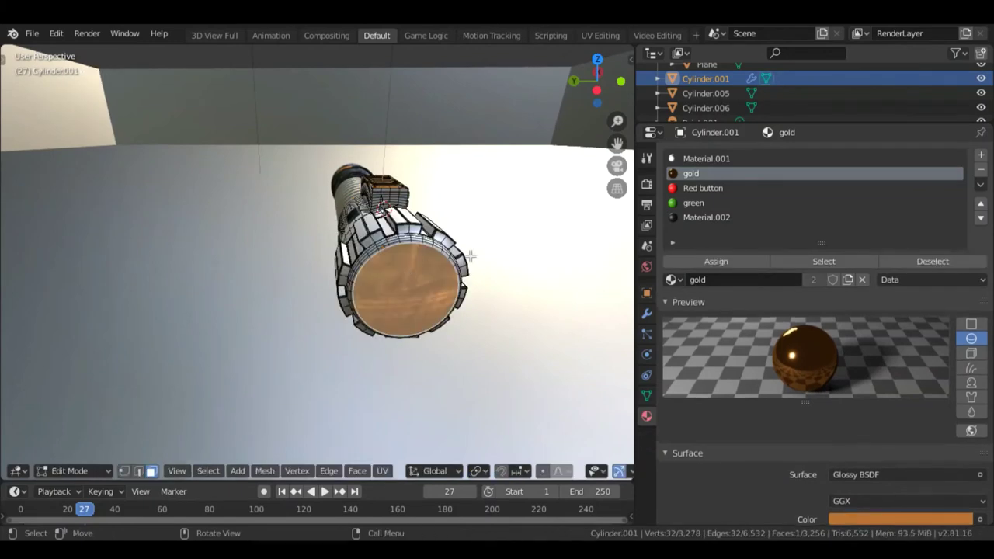
{"action": "left_click", "coordinate": [694, 218]}
{"action": "left_click", "coordinate": [694, 259]}
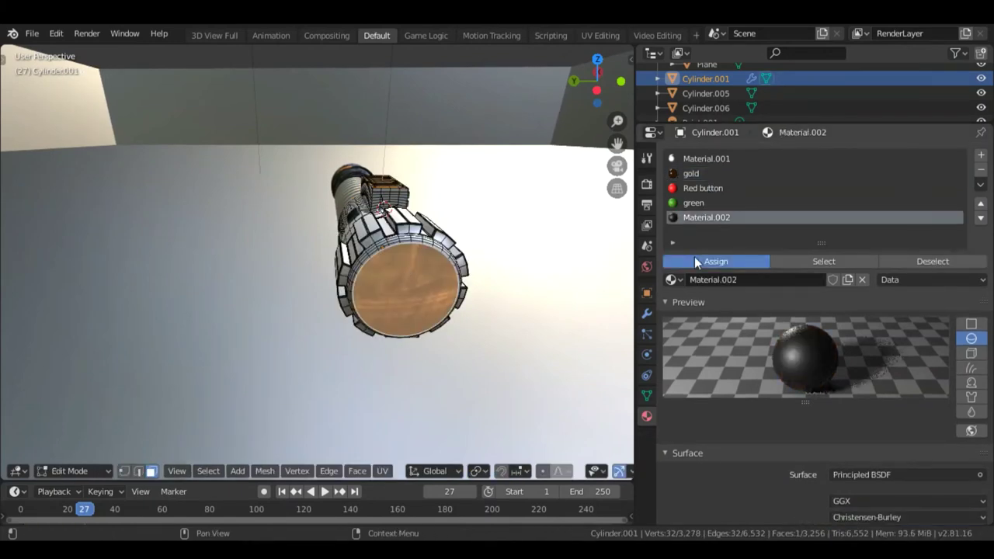
{"action": "scroll", "coordinate": [843, 388], "scroll_direction": "down", "scroll_amount": 4}
{"action": "scroll", "coordinate": [843, 388], "scroll_direction": "down", "scroll_amount": 3}
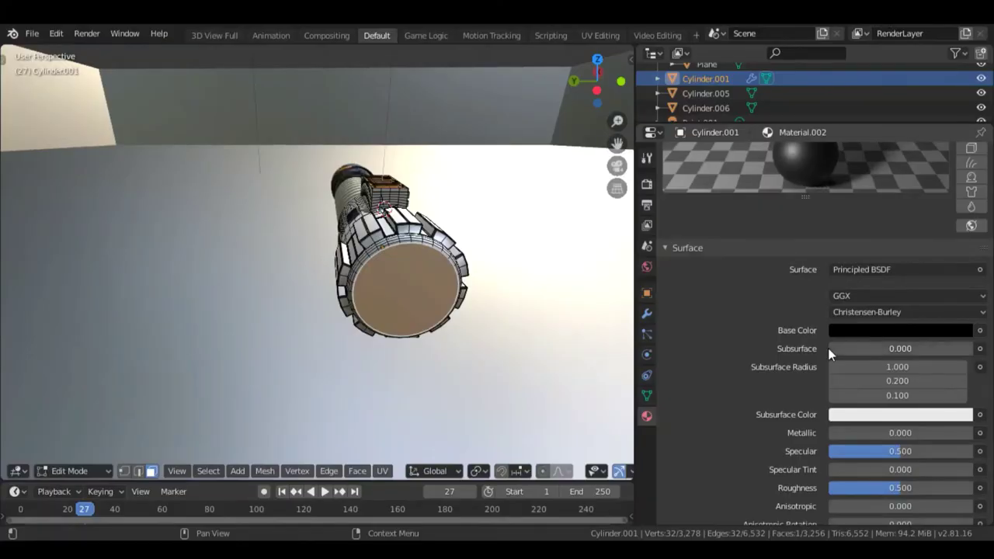
{"action": "key", "text": "Tab"}
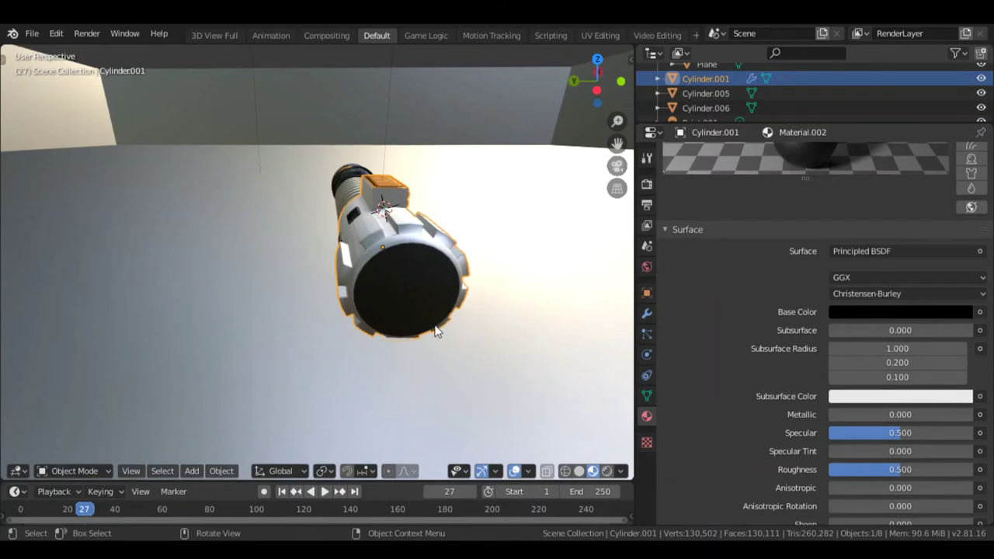
Change Material.002's surface shader to Glossy BSDF and set its roughness to 0.210.
{"action": "scroll", "coordinate": [888, 392], "scroll_direction": "down", "scroll_amount": 2}
{"action": "scroll", "coordinate": [889, 392], "scroll_direction": "down", "scroll_amount": 3}
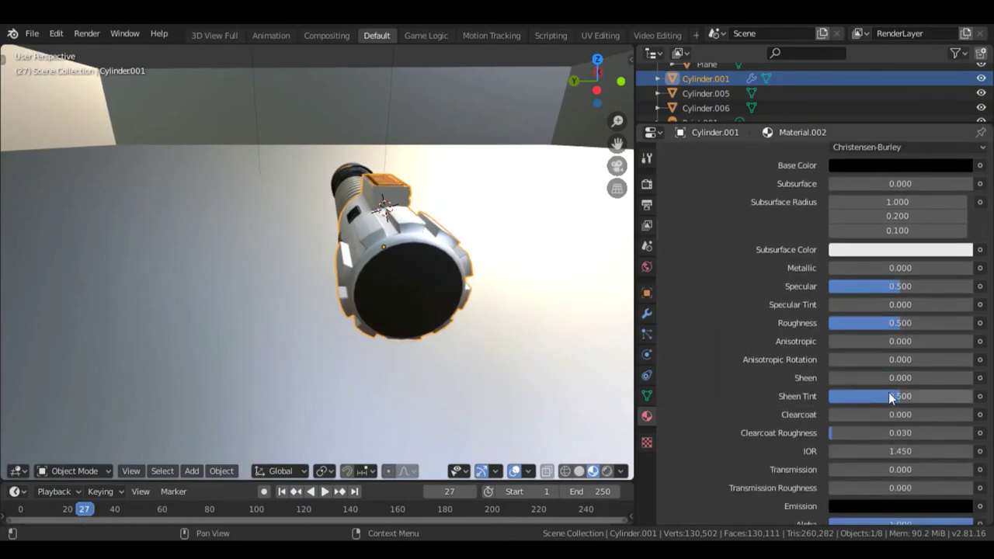
{"action": "scroll", "coordinate": [869, 388], "scroll_direction": "up", "scroll_amount": 9}
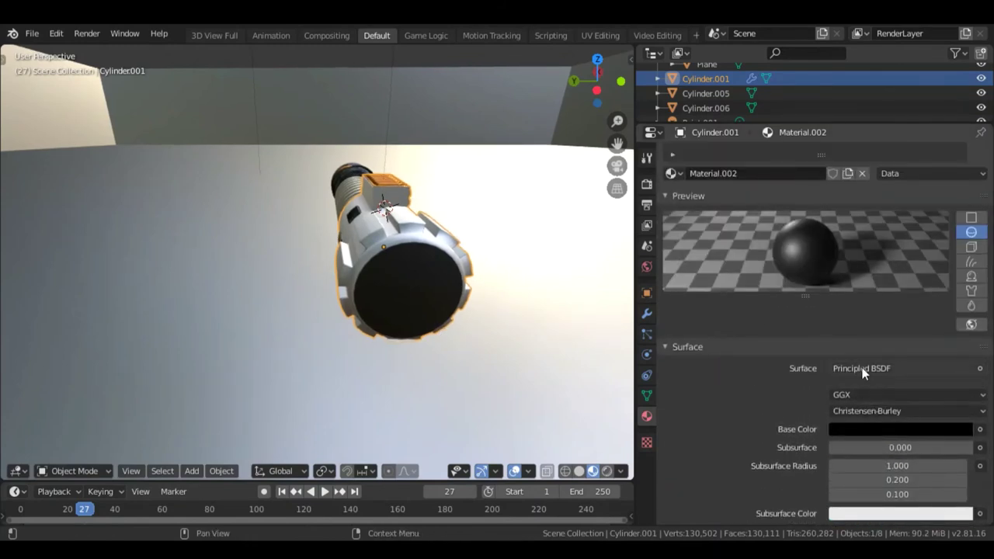
{"action": "left_click", "coordinate": [863, 368]}
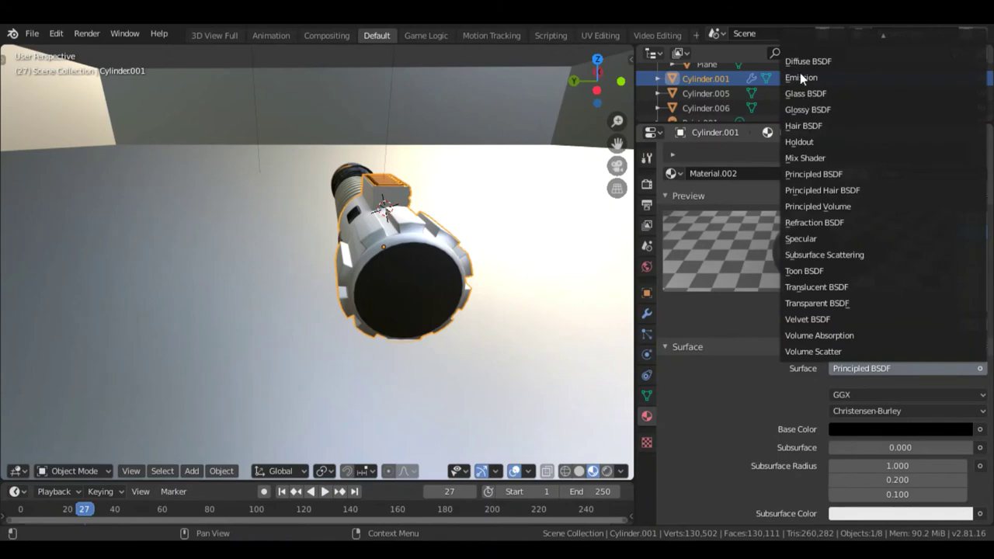
{"action": "left_click", "coordinate": [804, 110]}
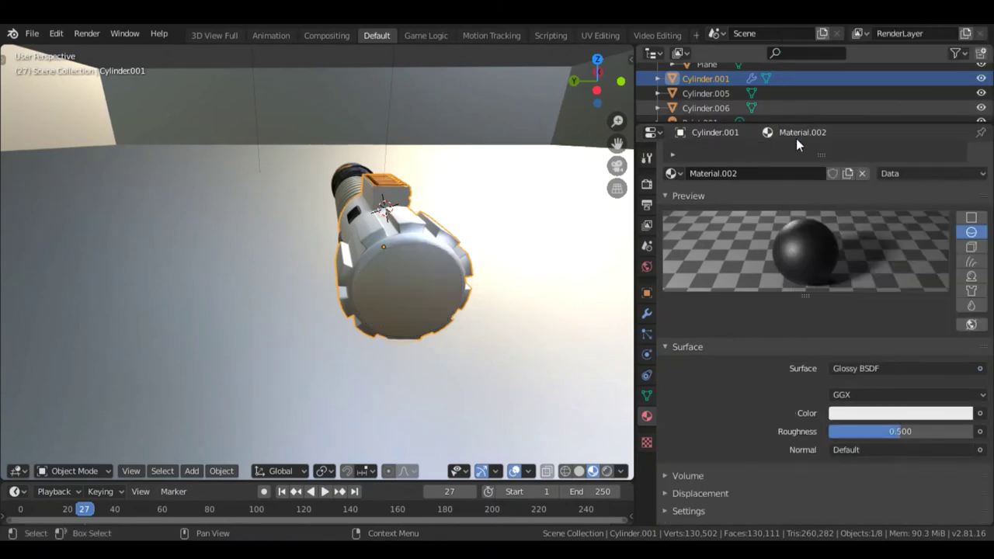
{"action": "scroll", "coordinate": [835, 392], "scroll_direction": "down", "scroll_amount": 1}
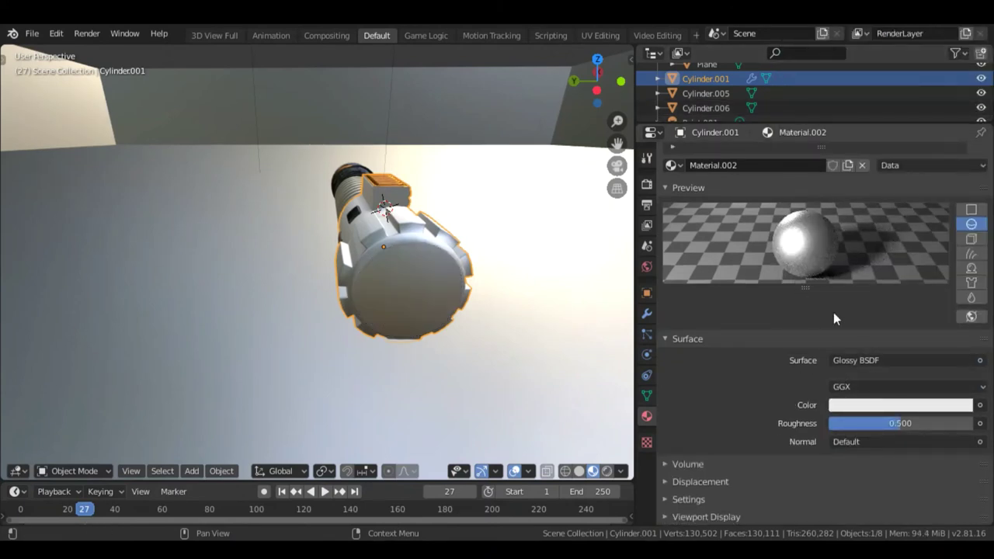
{"action": "left_click_drag", "start_coordinate": [893, 424], "coordinate": [859, 424]}
Unhide the lightsaber blade and preview it together with the hilt in rendered shading.
{"action": "middle_click_drag", "start_coordinate": [544, 326], "coordinate": [512, 290]}
{"action": "middle_click_drag", "start_coordinate": [444, 293], "coordinate": [284, 280]}
{"action": "scroll", "coordinate": [272, 299], "scroll_direction": "down", "scroll_amount": 5}
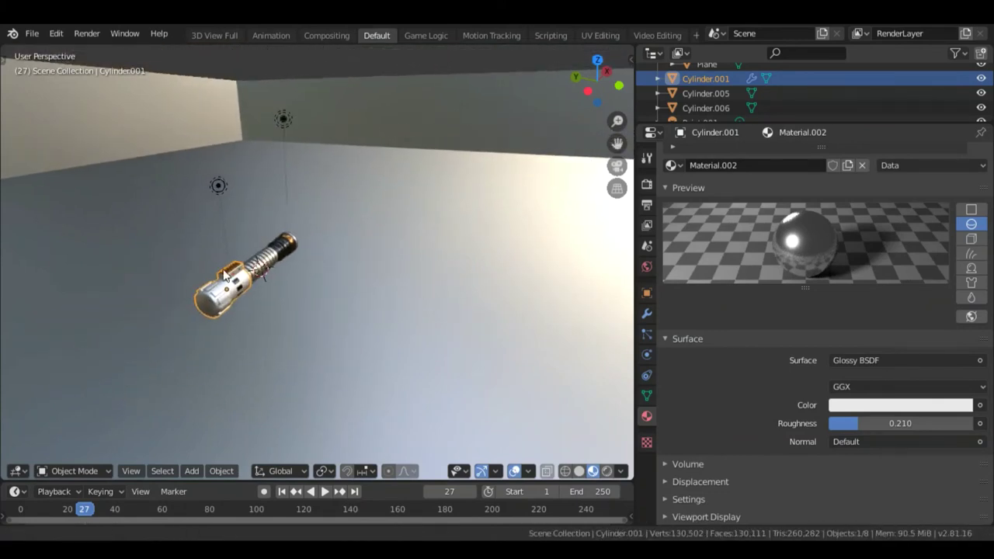
{"action": "scroll", "coordinate": [261, 315], "scroll_direction": "up", "scroll_amount": 6}
{"action": "middle_click_drag", "start_coordinate": [360, 258], "coordinate": [331, 276]}
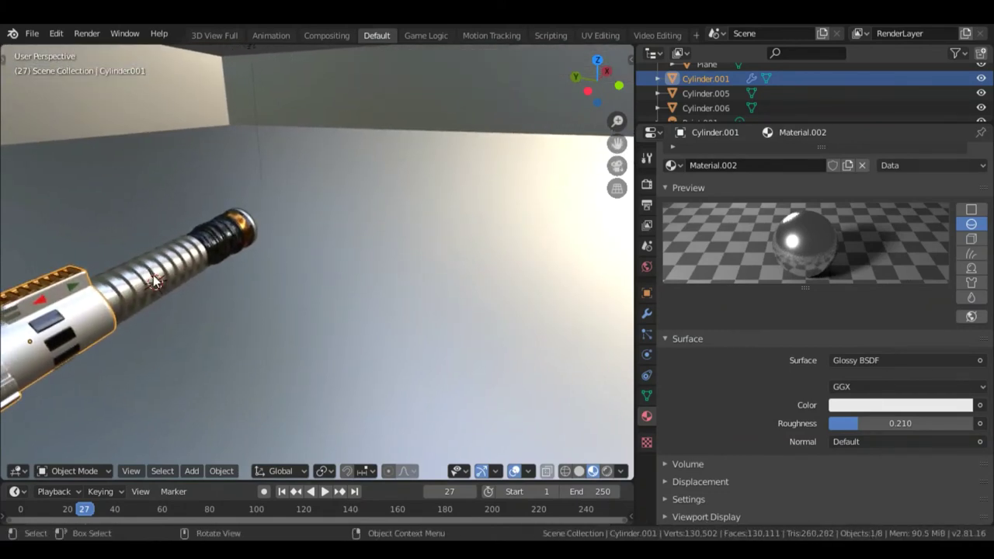
{"action": "key", "text": "alt+h"}
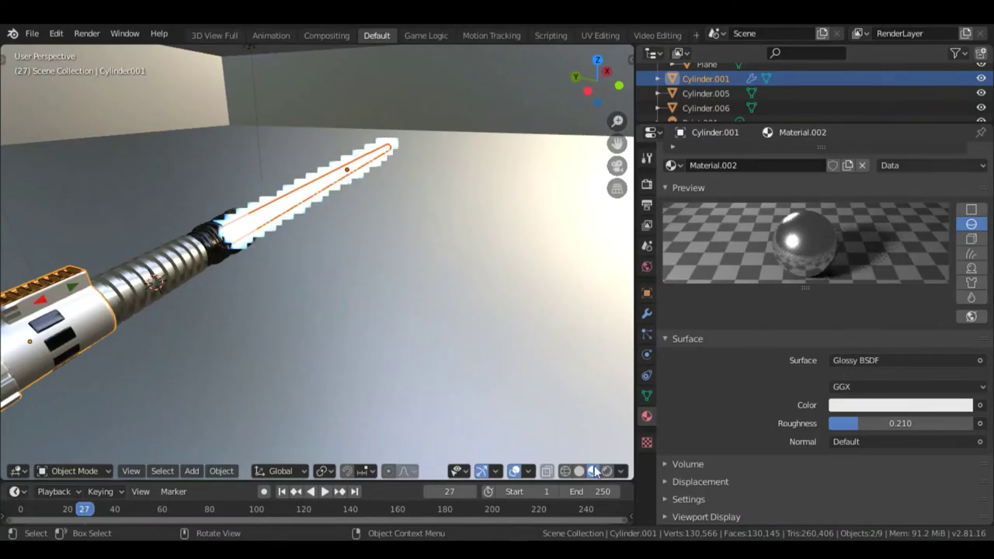
{"action": "left_click", "coordinate": [595, 471]}
{"action": "scroll", "coordinate": [396, 275], "scroll_direction": "down", "scroll_amount": 4}
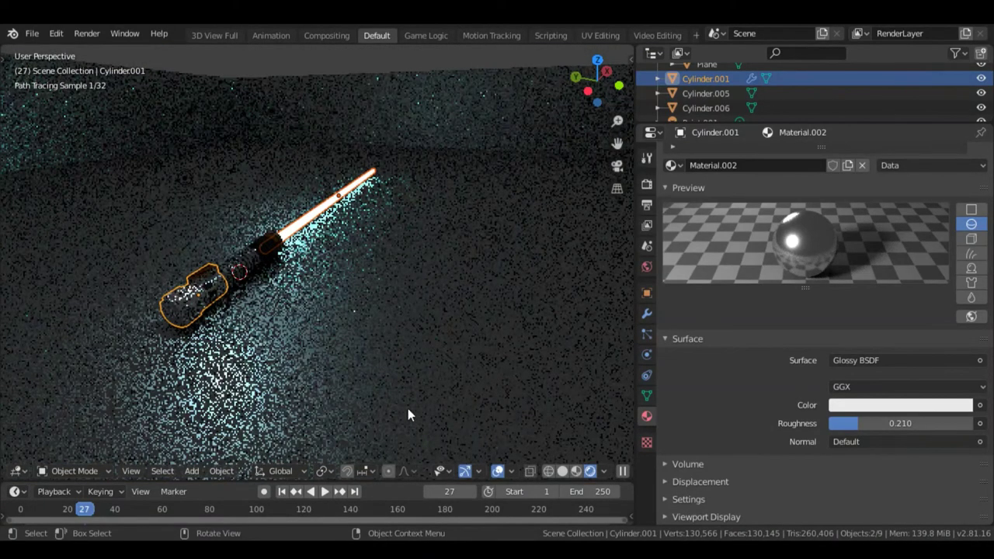
Return the viewport to solid shading and check the View Lock settings for locking the camera to the view.
{"action": "left_click", "coordinate": [563, 472]}
{"action": "left_click", "coordinate": [130, 471]}
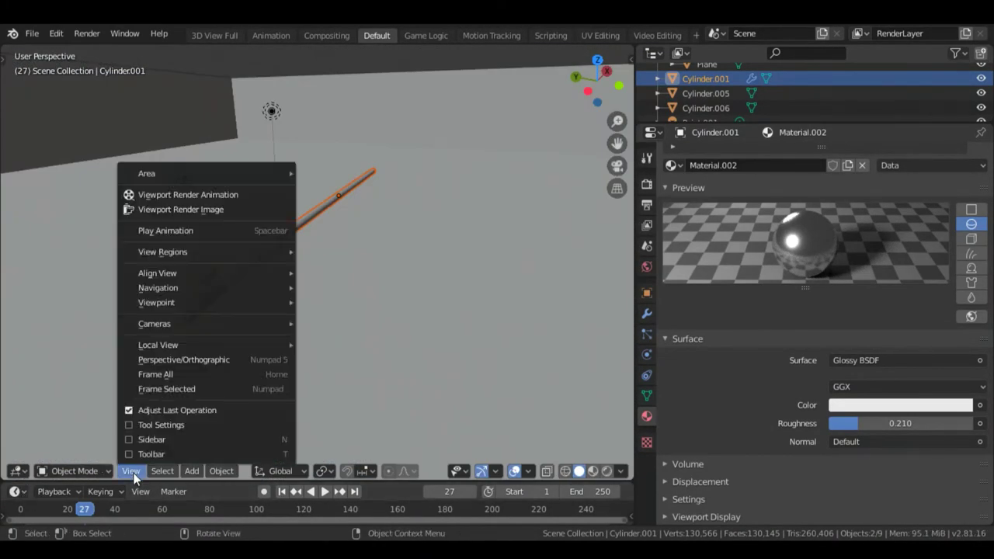
{"action": "key", "text": "Escape"}
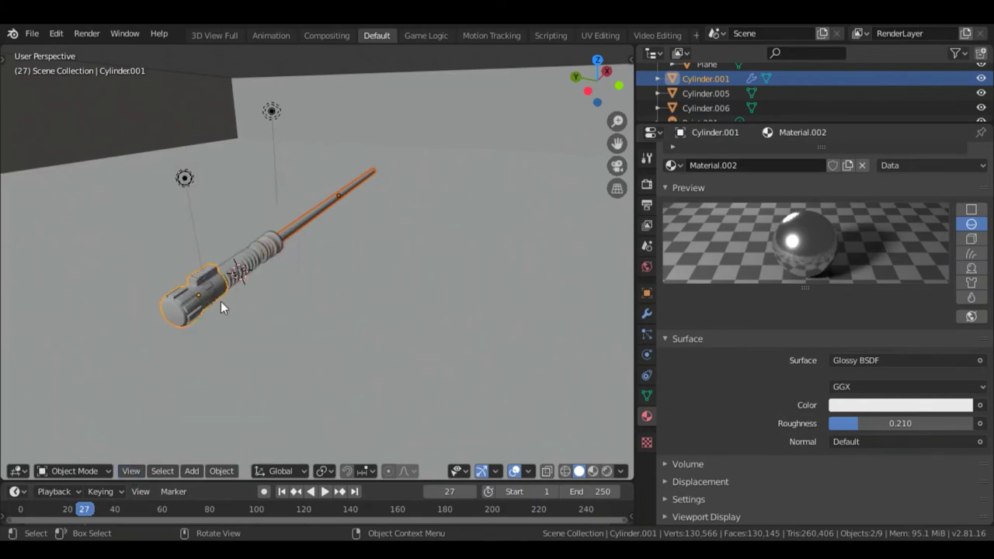
{"action": "middle_click_drag", "start_coordinate": [220, 301], "coordinate": [348, 238]}
{"action": "scroll", "coordinate": [423, 249], "scroll_direction": "down", "scroll_amount": 4}
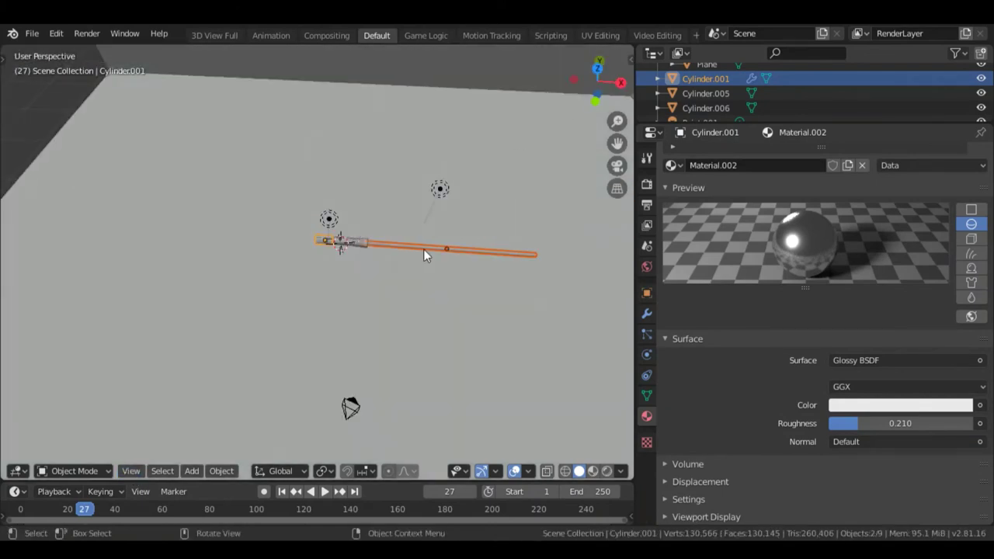
{"action": "key", "text": "t"}
{"action": "key", "text": "t"}
{"action": "key", "text": "n"}
{"action": "left_click", "coordinate": [514, 53]}
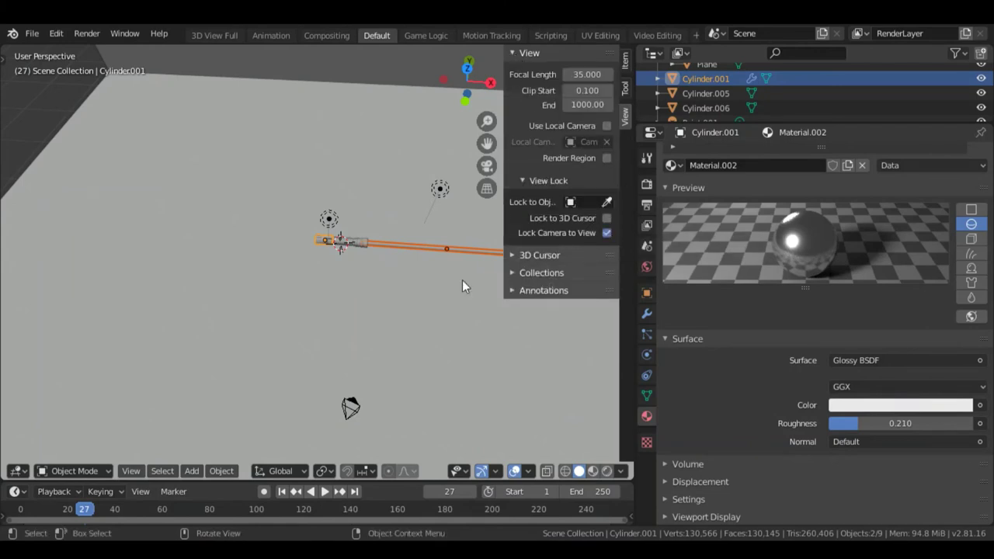
{"action": "key", "text": "n"}
Look through the active camera and frame the hilt diagonally, with the blade running out of the frame.
{"action": "middle_click_drag", "start_coordinate": [389, 372], "coordinate": [417, 293]}
{"action": "scroll", "coordinate": [417, 293], "scroll_direction": "up", "scroll_amount": 3}
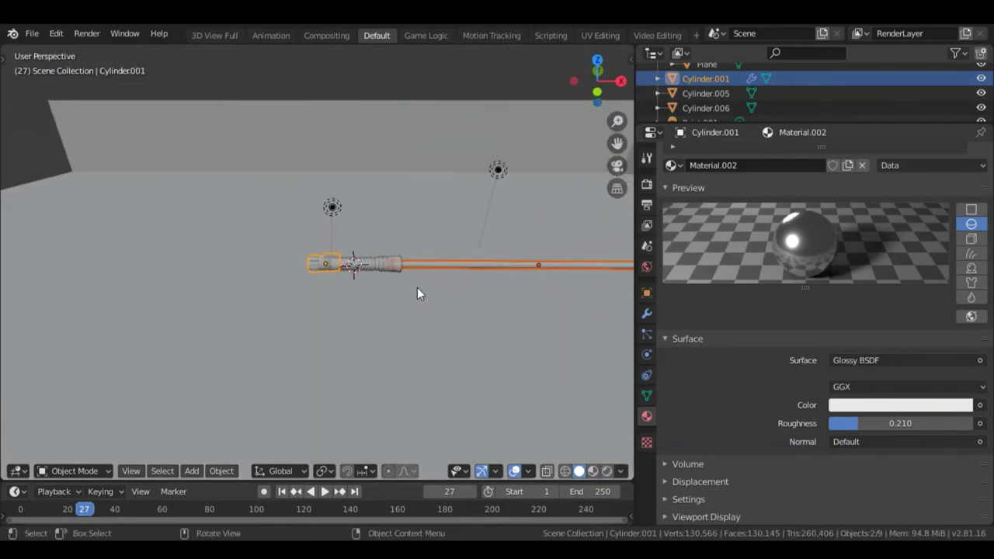
{"action": "left_click", "coordinate": [131, 471]}
{"action": "mouse_move", "coordinate": [221, 329]}
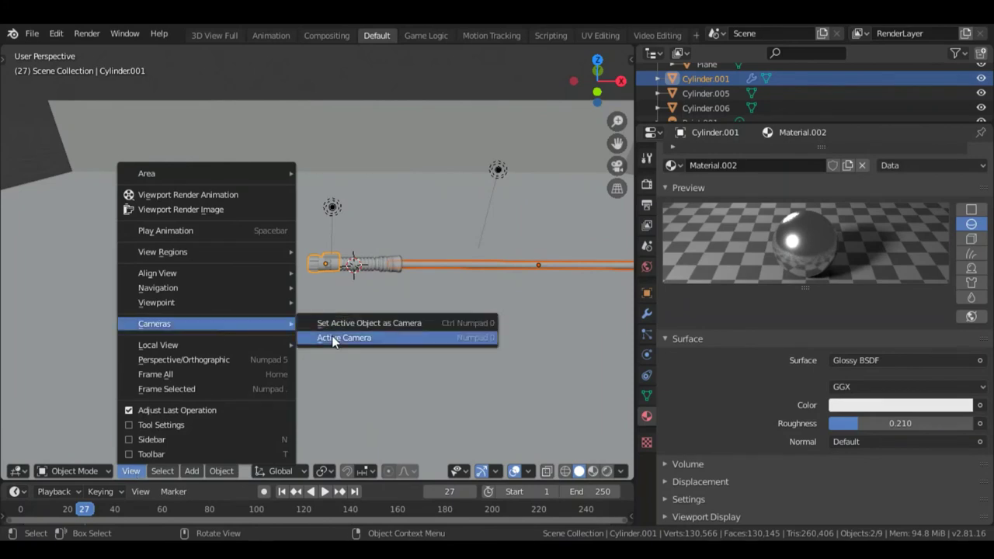
{"action": "left_click", "coordinate": [331, 336]}
{"action": "middle_click_drag", "start_coordinate": [205, 237], "coordinate": [216, 148]}
{"action": "scroll", "coordinate": [317, 249], "scroll_direction": "down", "scroll_amount": 2}
Set the emission strength of the blade's material to 21.400.
{"action": "left_click", "coordinate": [449, 288]}
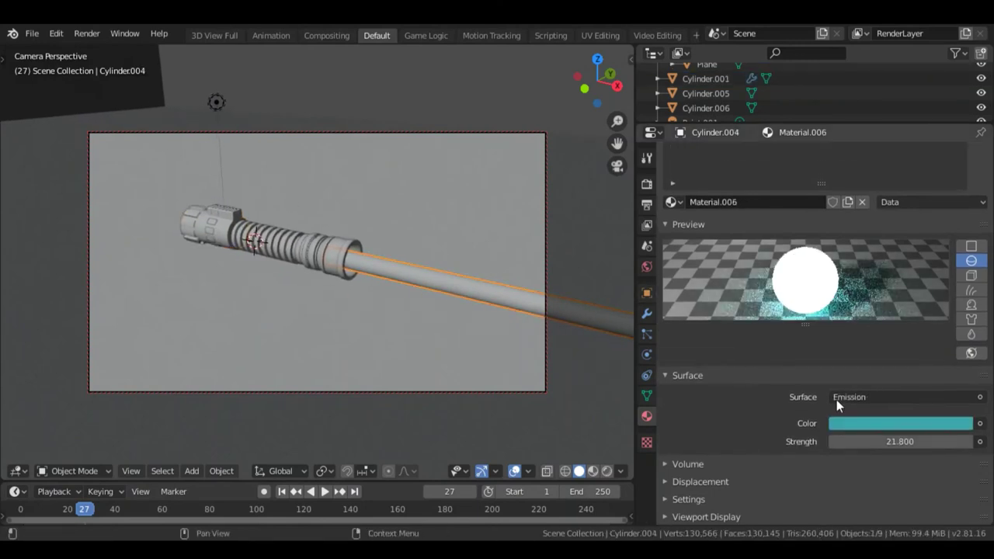
{"action": "left_click", "coordinate": [883, 395]}
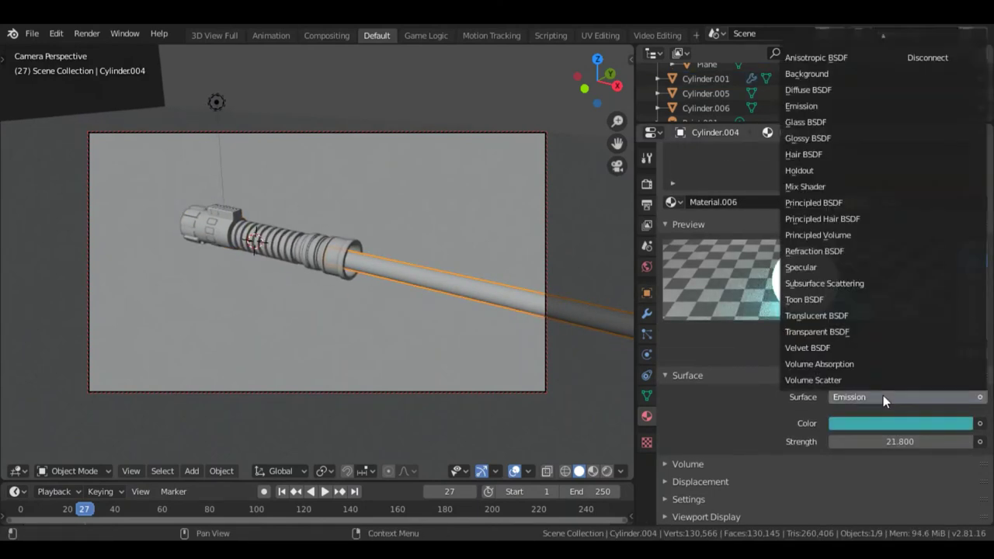
{"action": "left_click_drag", "start_coordinate": [922, 437], "coordinate": [900, 437]}
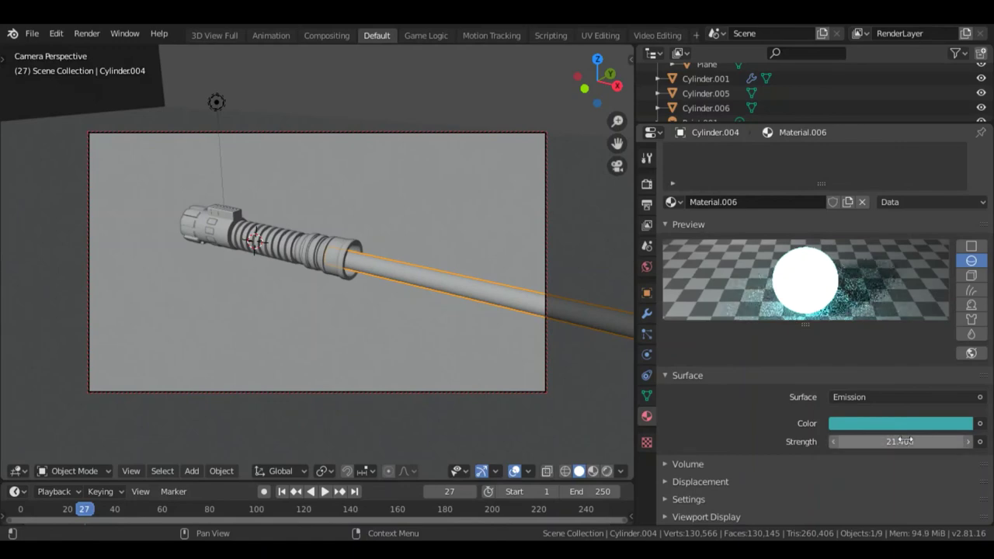
Preview the camera view in rendered shading and start a still image render.
{"action": "left_click", "coordinate": [606, 472]}
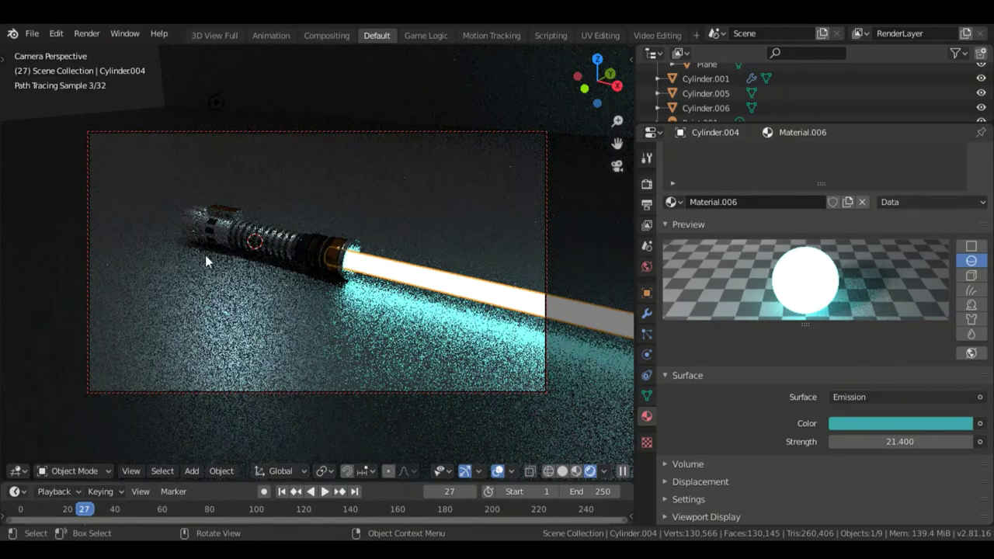
{"action": "left_click", "coordinate": [156, 241]}
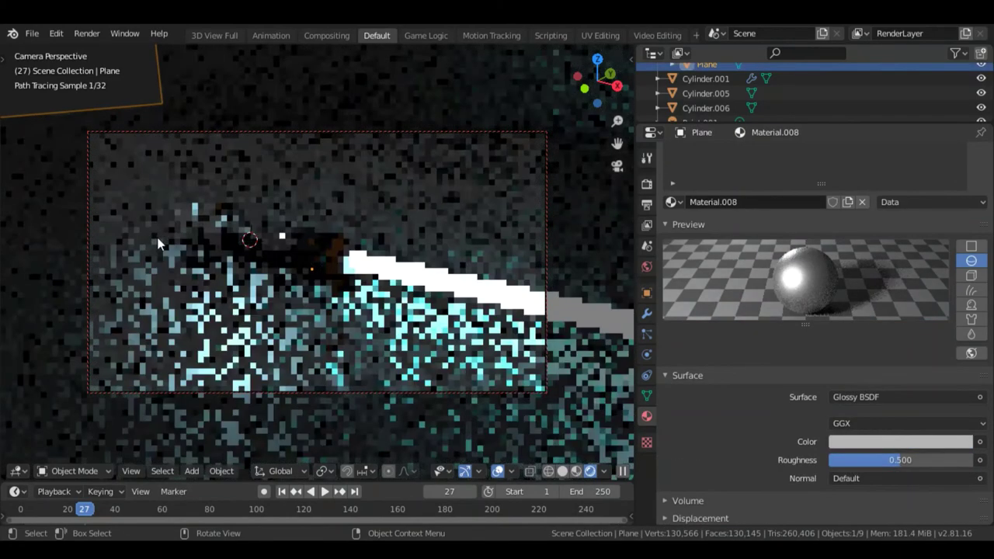
{"action": "left_click", "coordinate": [90, 34]}
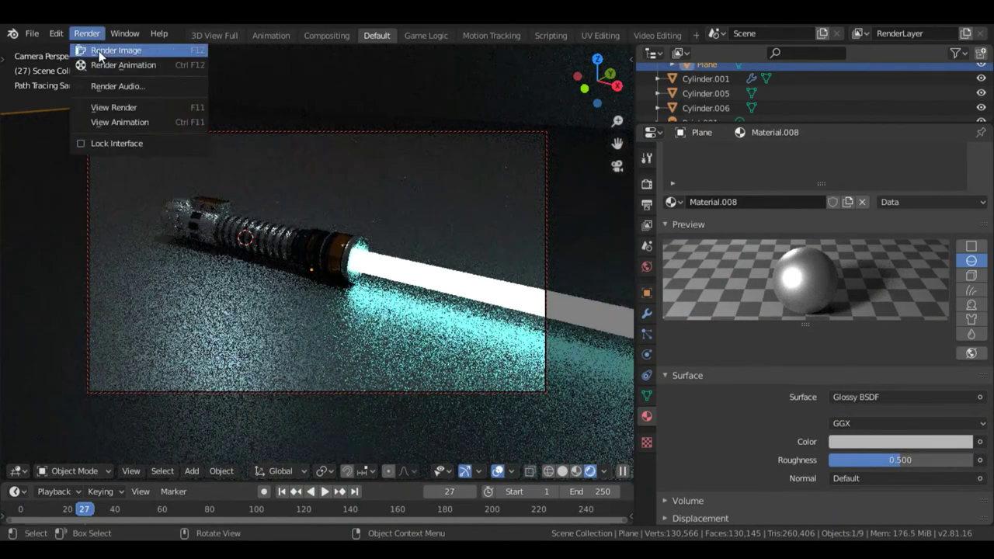